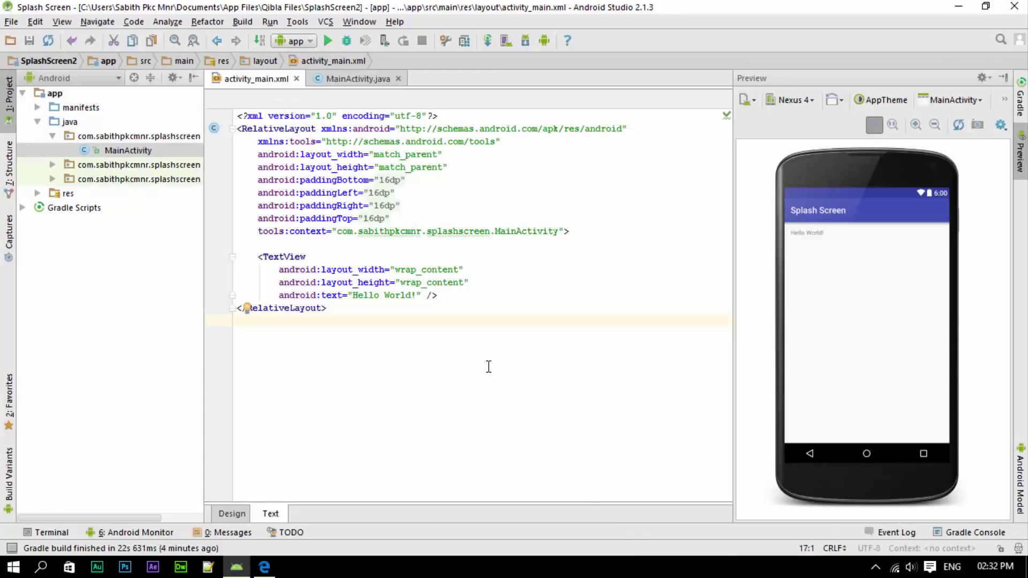
Begin the private static int SPLASH_TIME_OUT = 4000 field at the top of MainActivity.
click(351, 81)
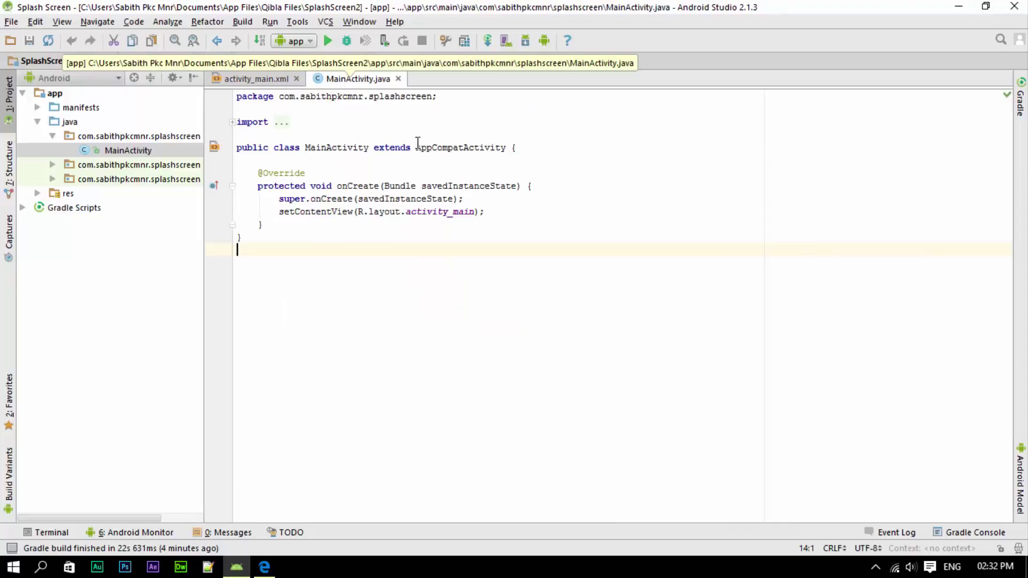
click(528, 150)
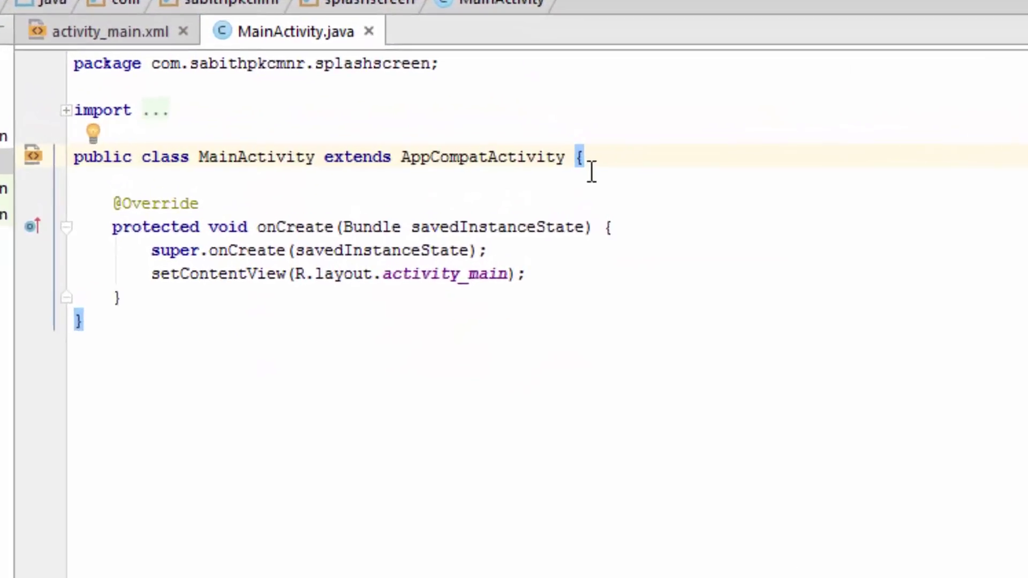
key(Return)
text(pr)
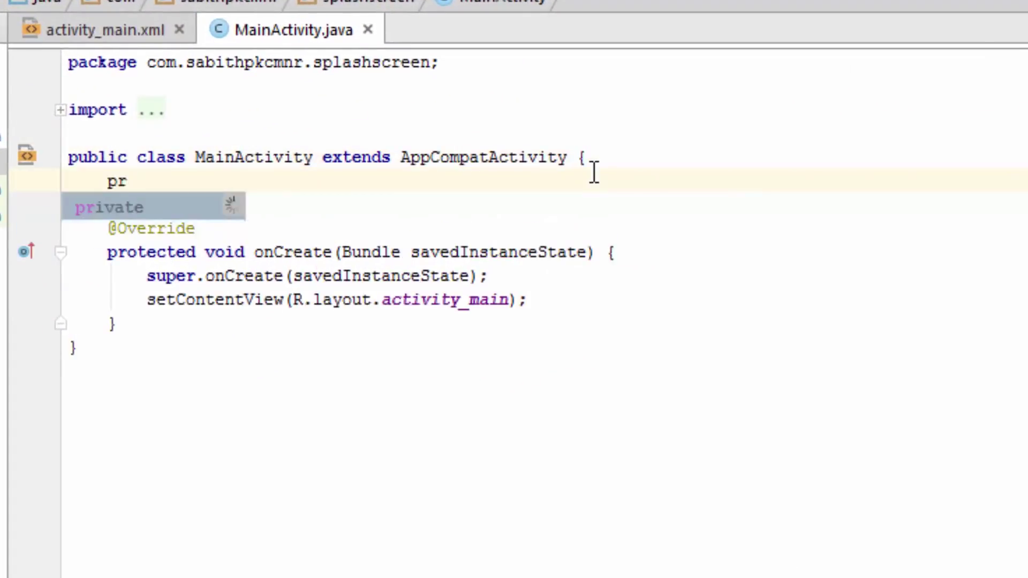
text(i)
key(Return)
text(s)
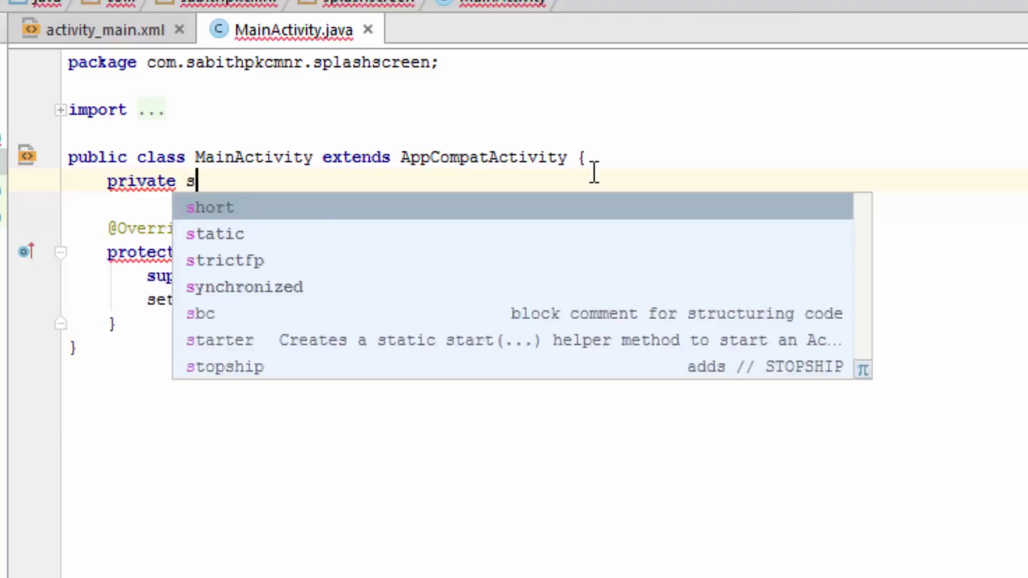
text(ta)
key(Escape)
text(tic in)
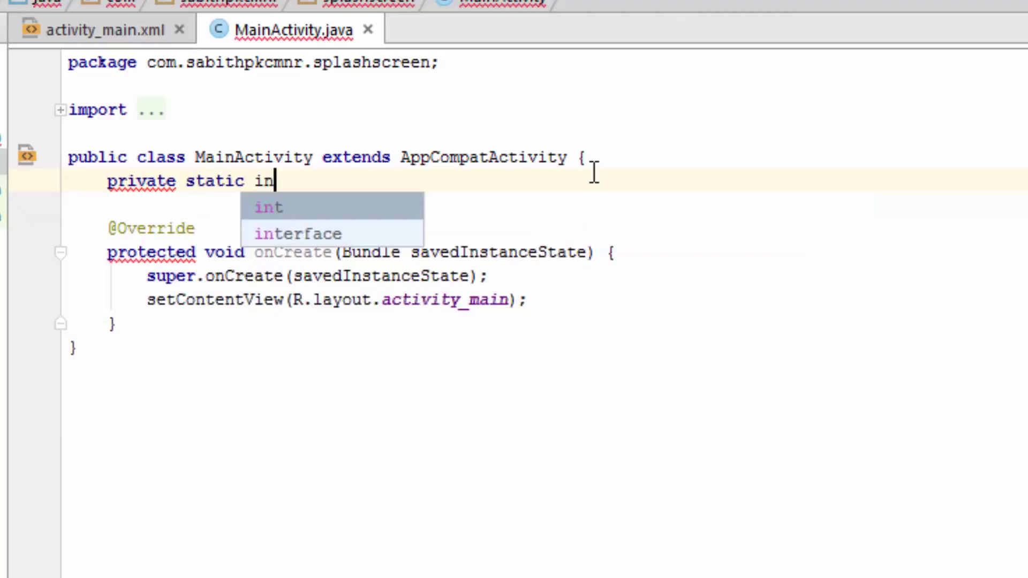
text(t)
key(Escape)
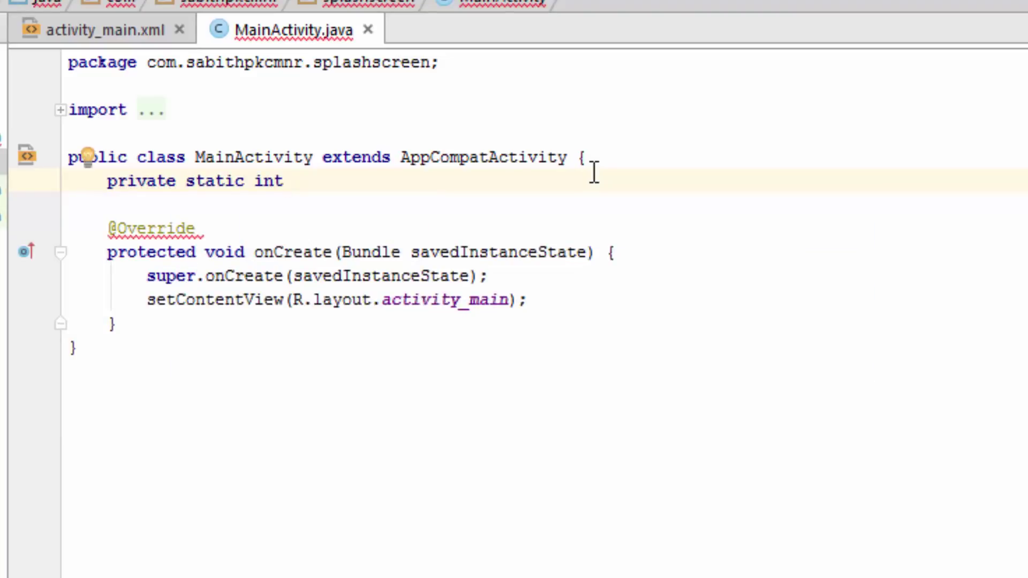
text(SPLASH)
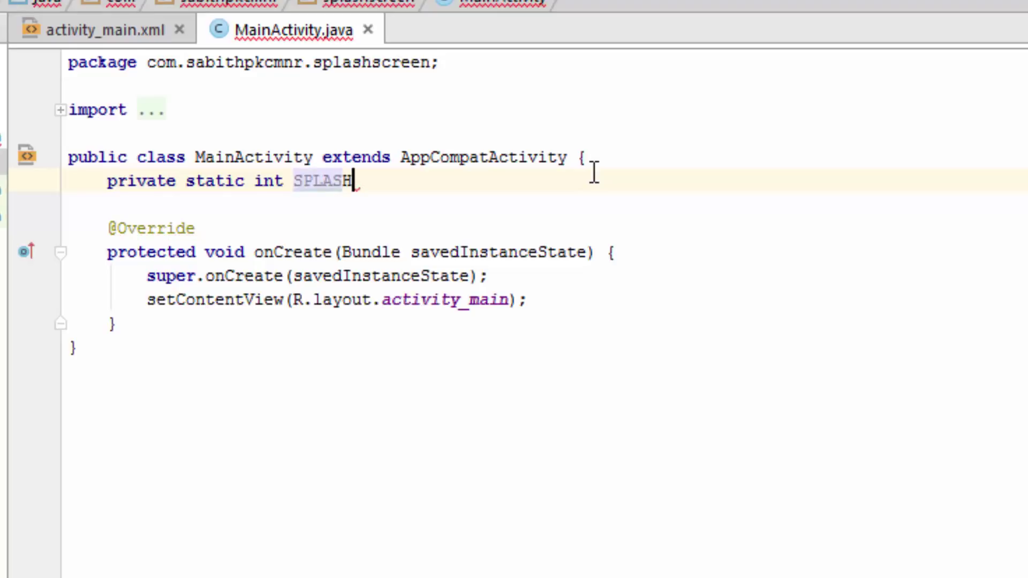
text(_TIME)
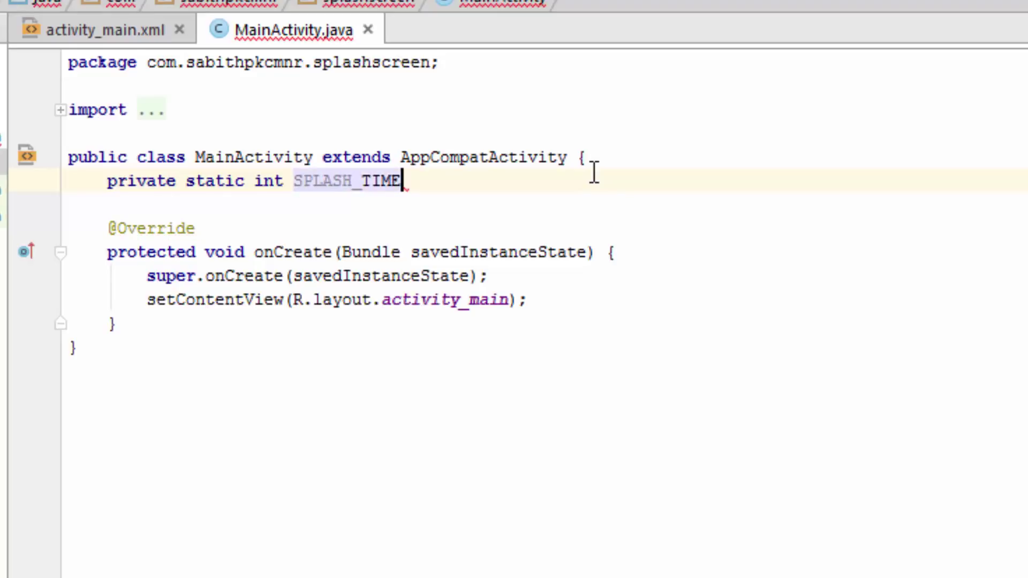
text(_OUT)
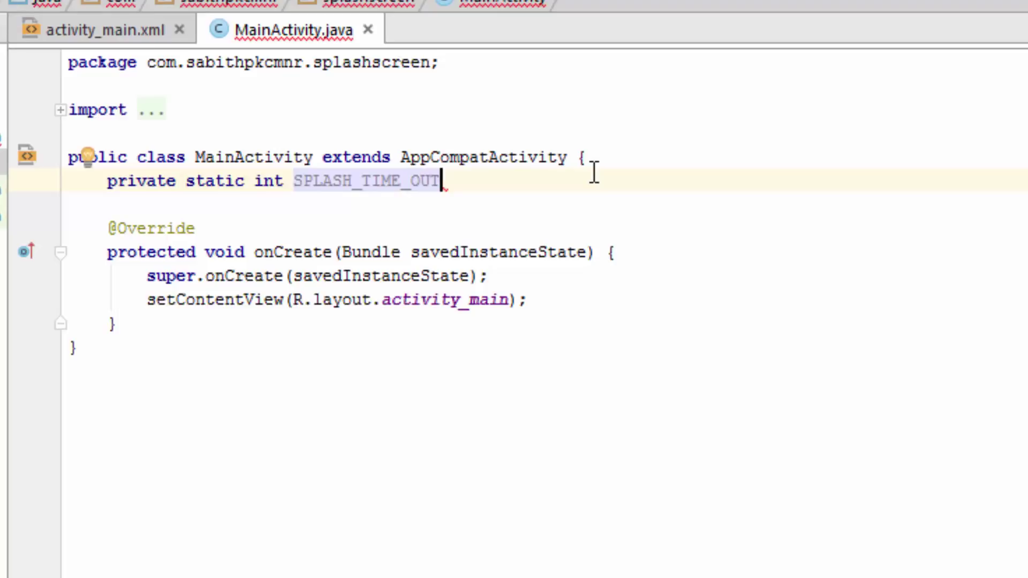
text( = )
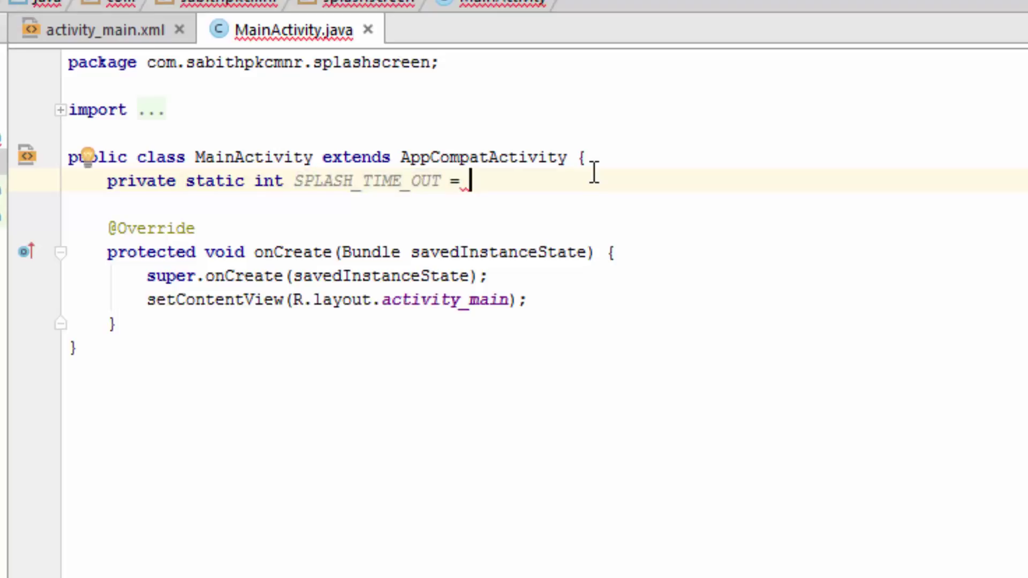
text(40)
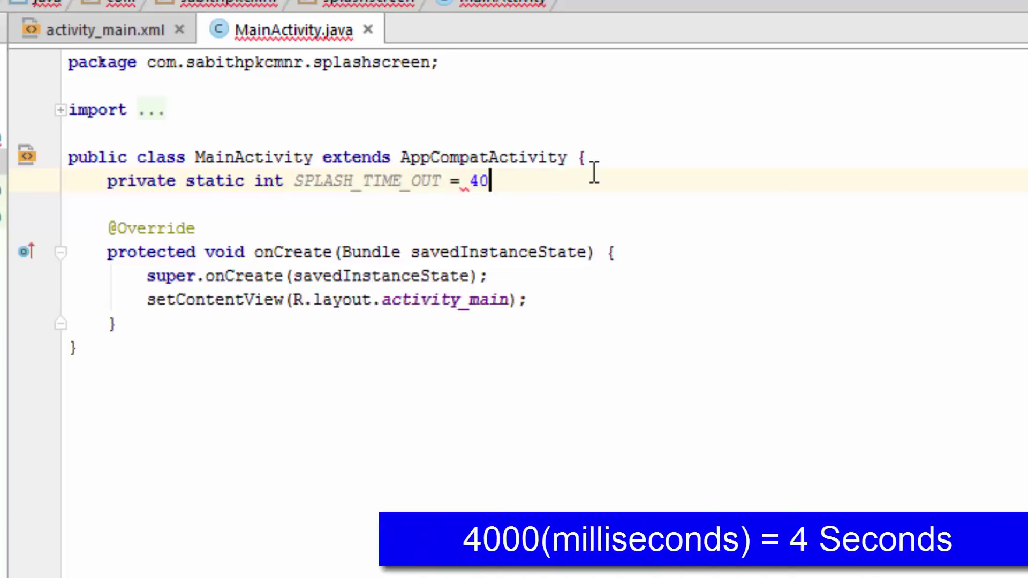
text(00;)
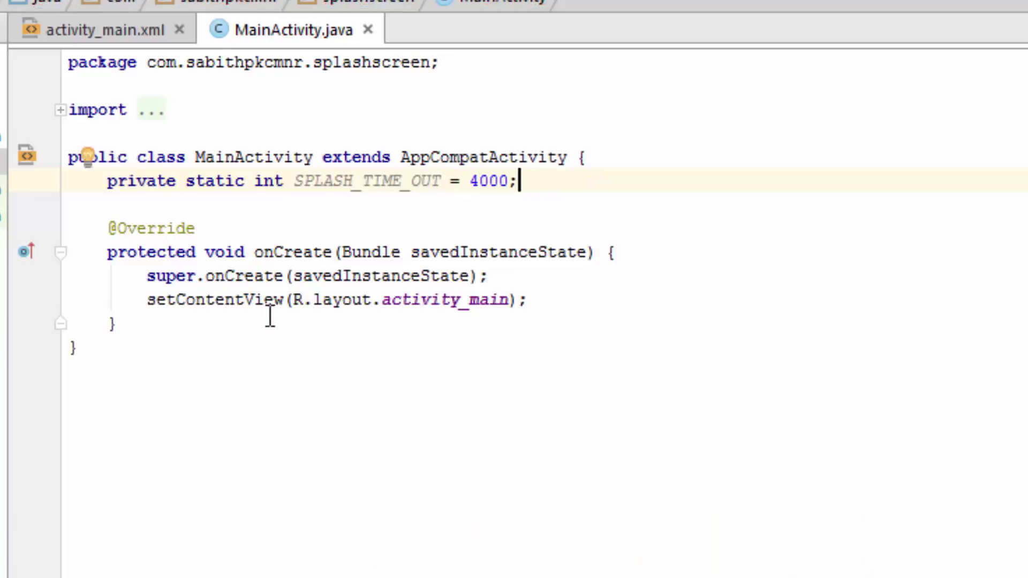
Below setContentView, write new Handler().postDelayed(new Runnable(){ with an empty body.
click(550, 294)
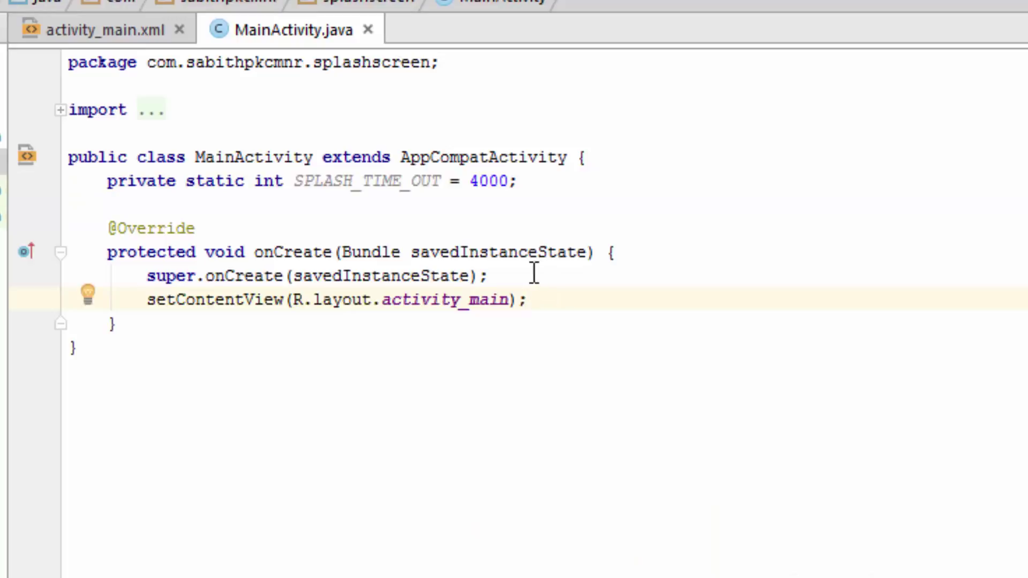
key(Return)
text(ew )
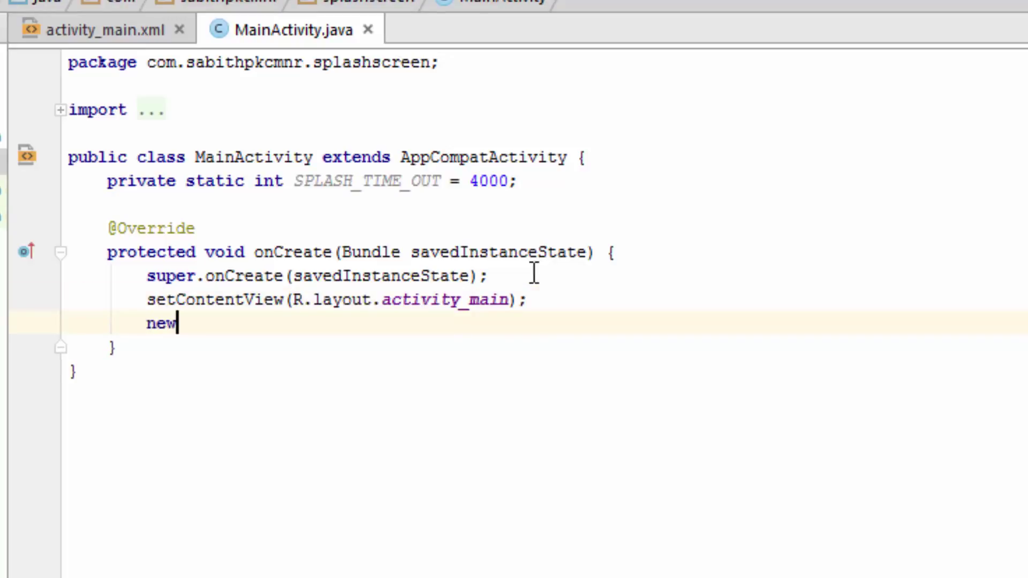
text(Han)
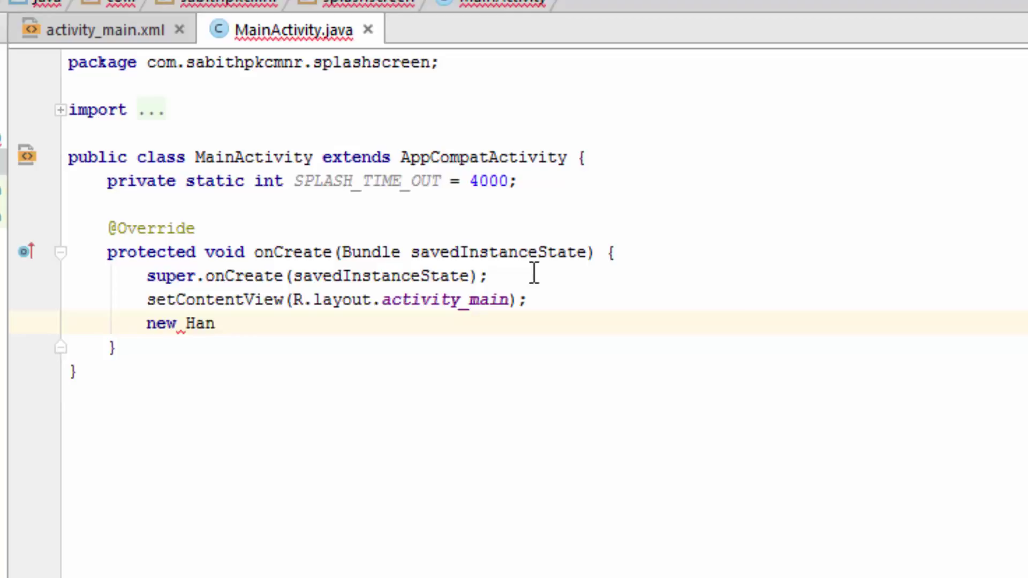
text(dler)
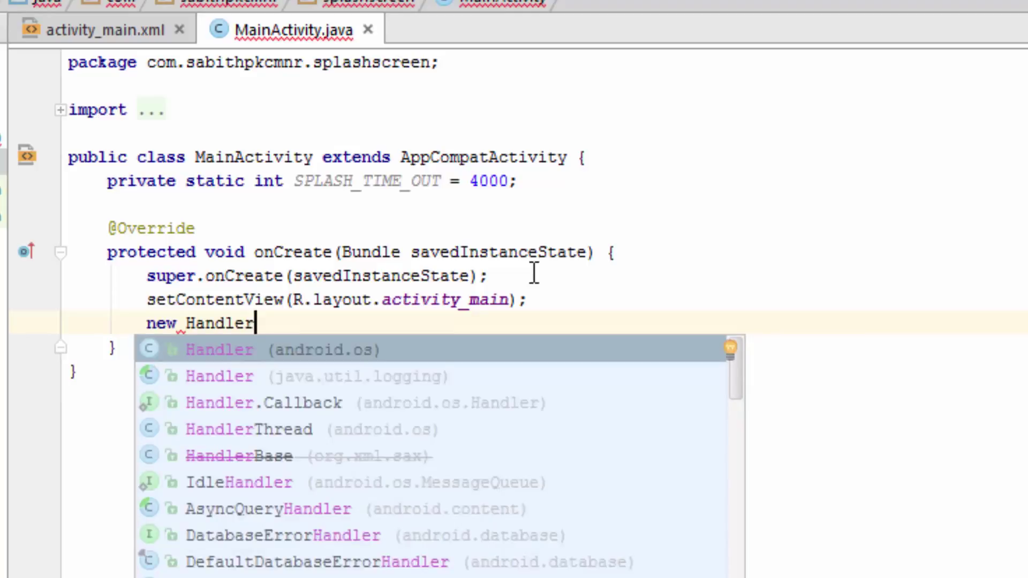
key(Escape)
text(())
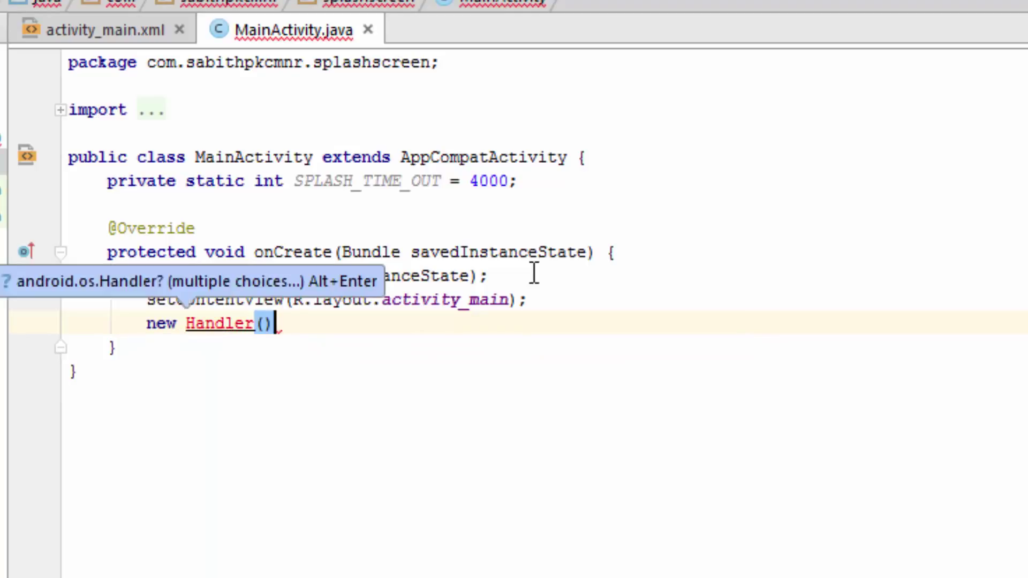
text(.)
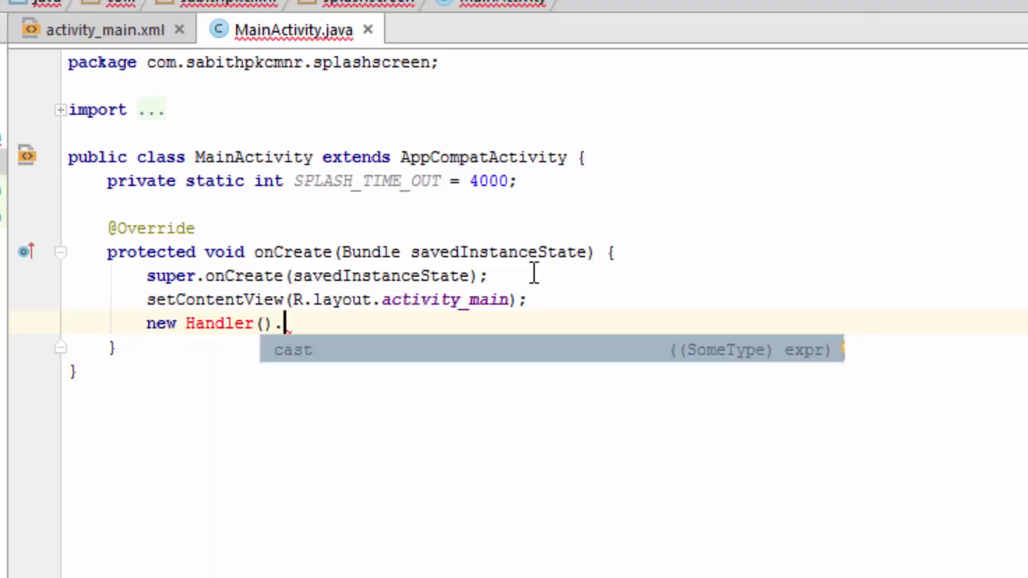
text(postDela)
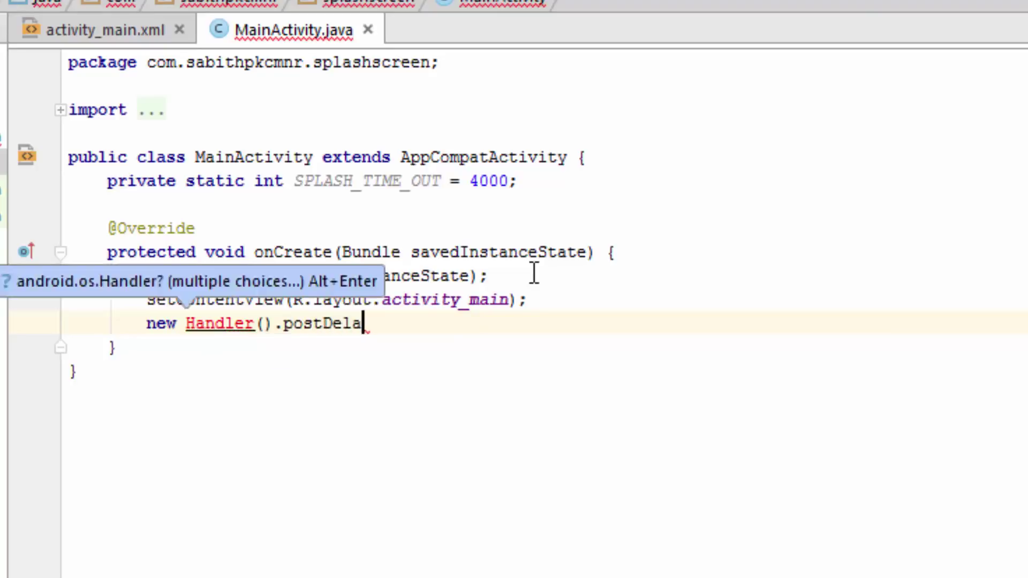
text(yer)
key(BackSpace)
text(d)
text((new)
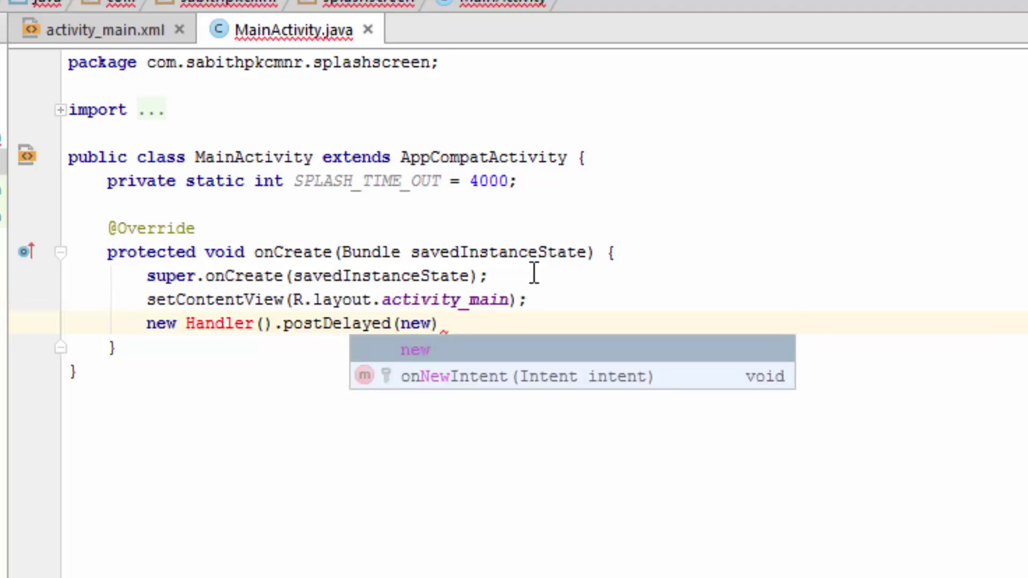
key(Escape)
text(Ru)
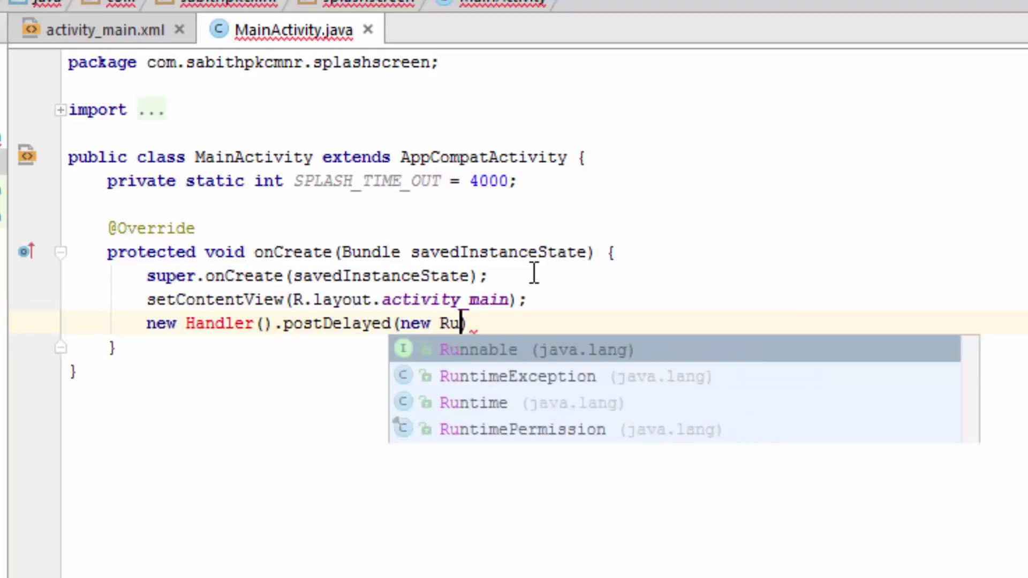
text(nna)
key(Return)
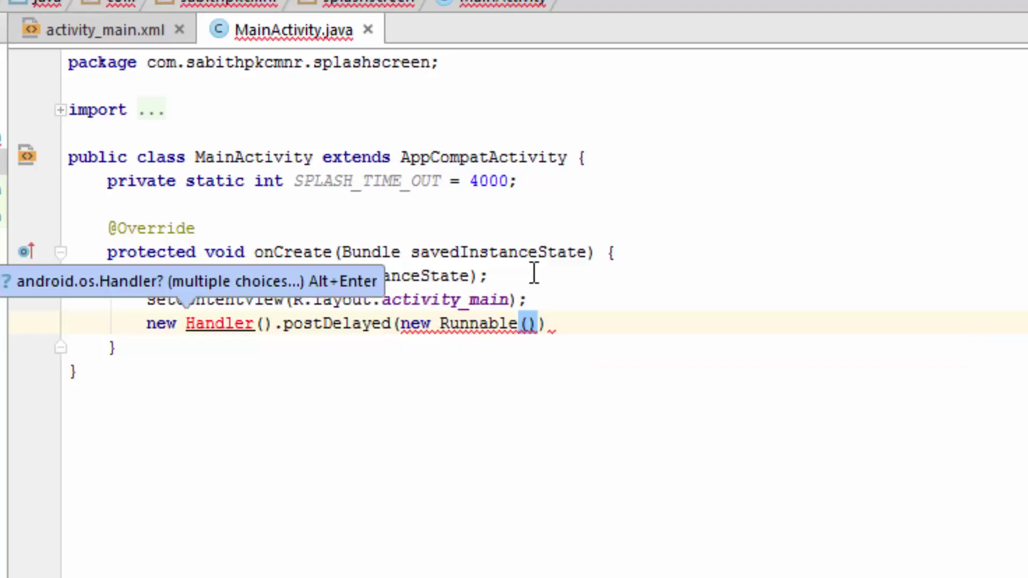
key(Delete)
text({)
key(Return)
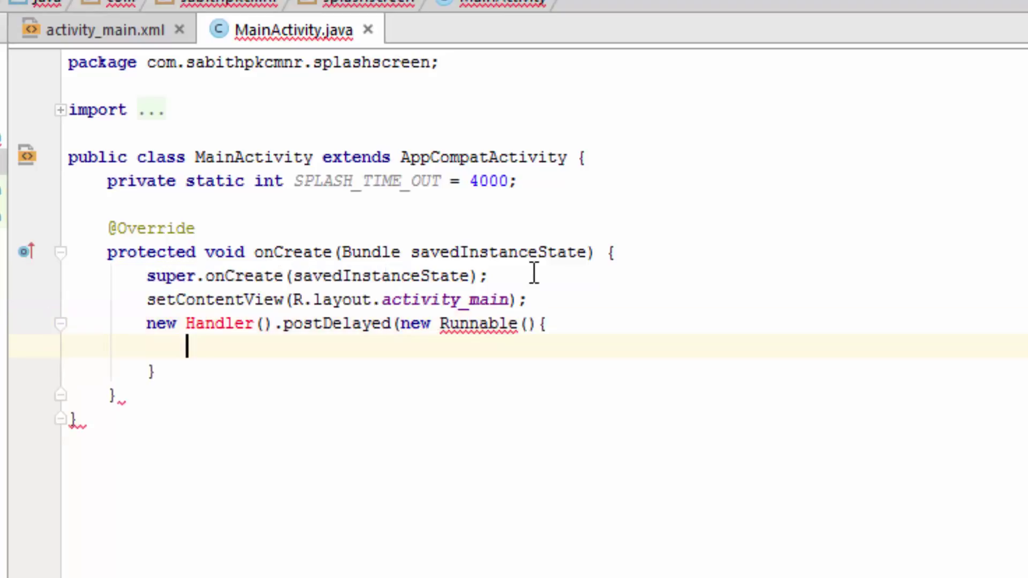
Import android.os.Handler and confirm it appears in the import list.
click(228, 324)
key(alt+Return)
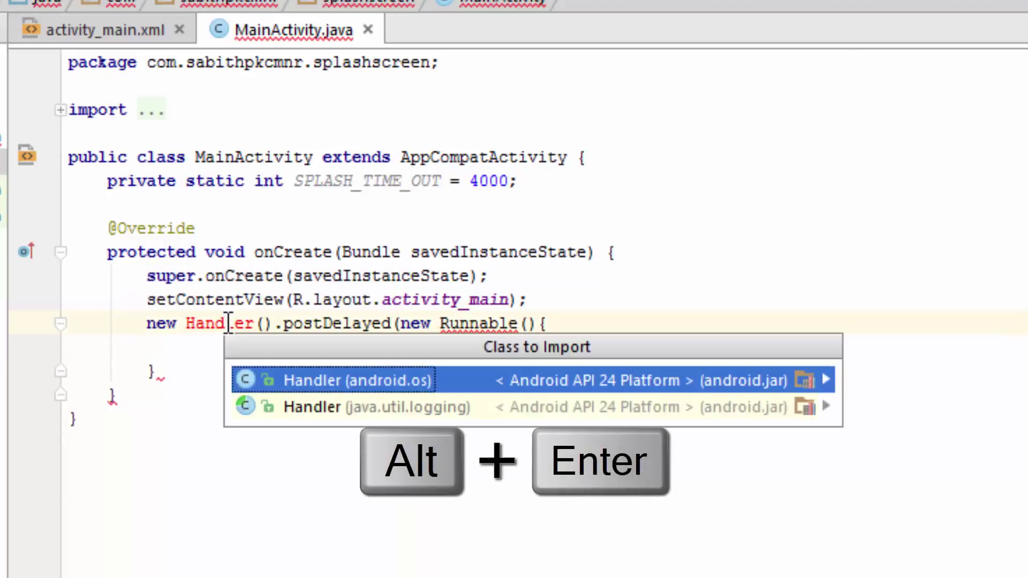
key(Return)
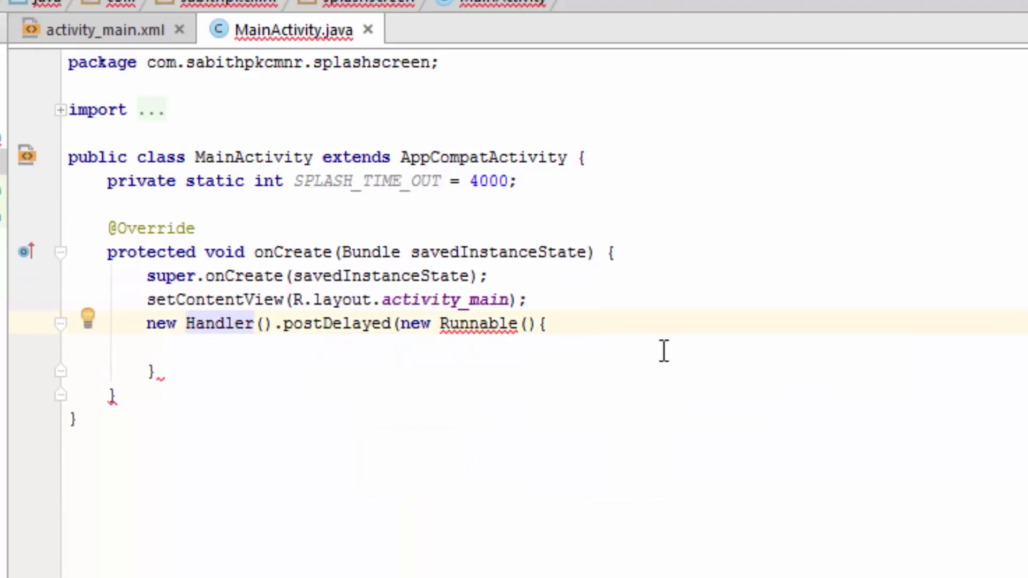
click(713, 327)
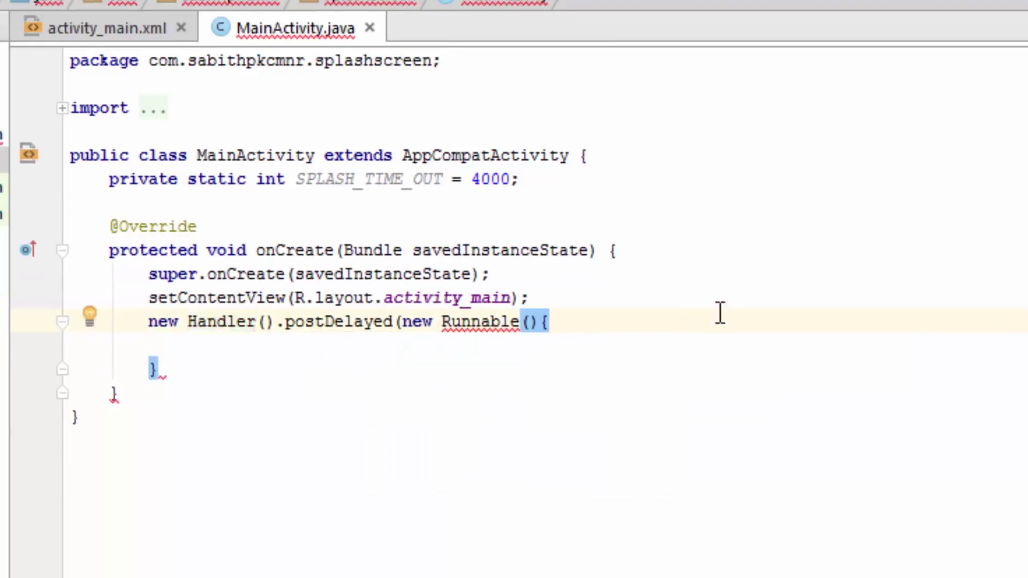
click(69, 109)
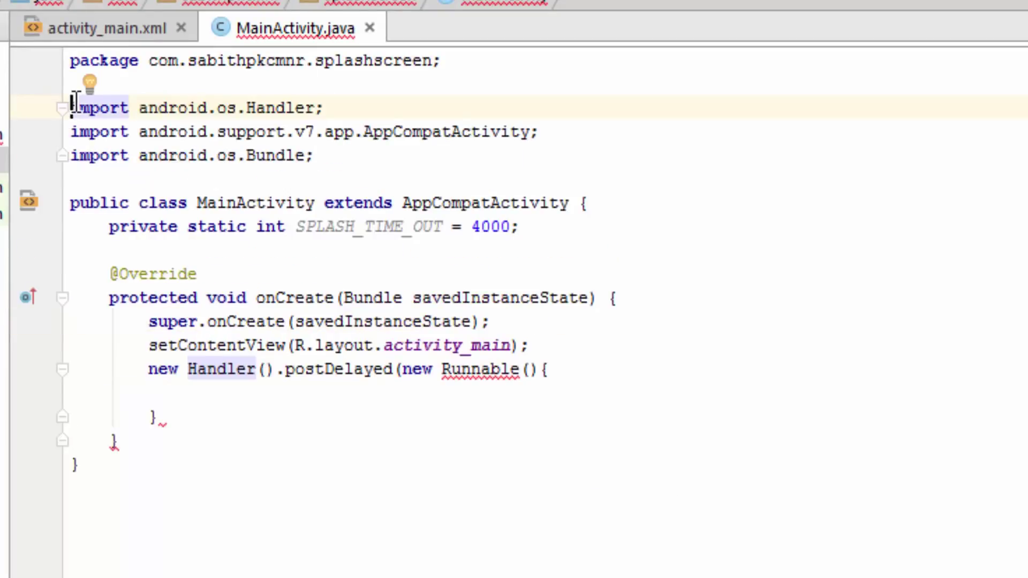
click(62, 109)
click(667, 330)
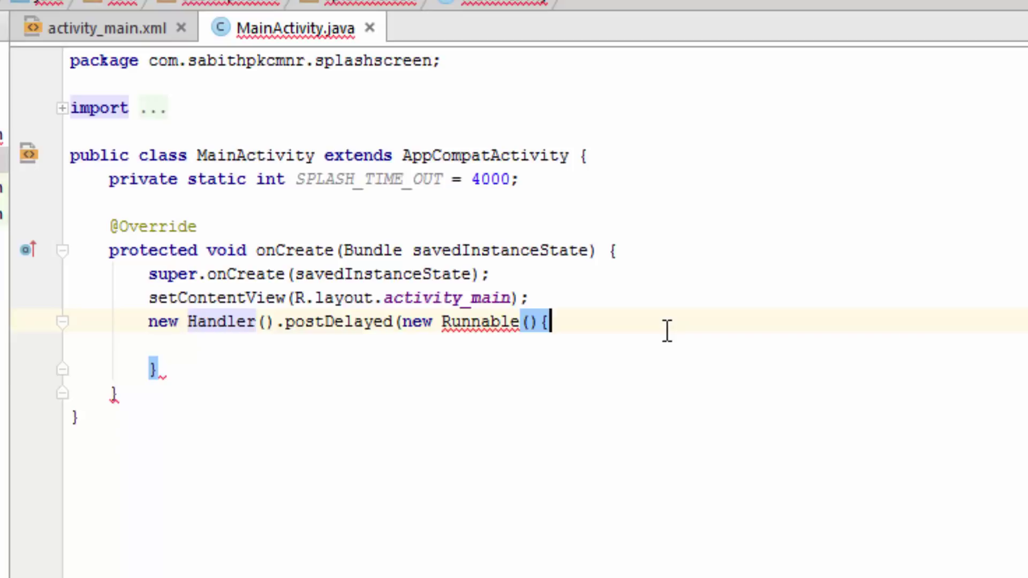
key(Return)
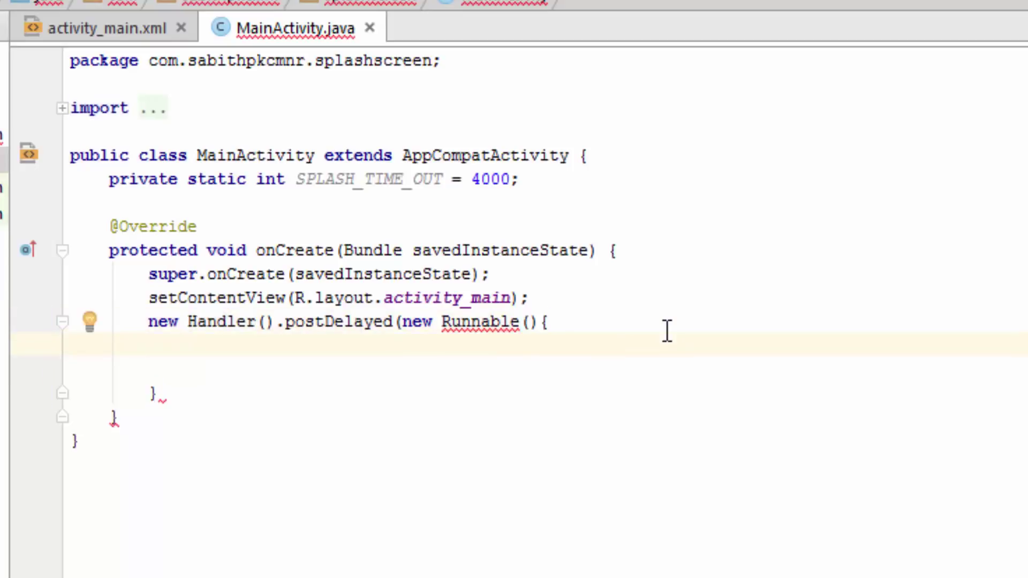
text(@O)
key(Return)
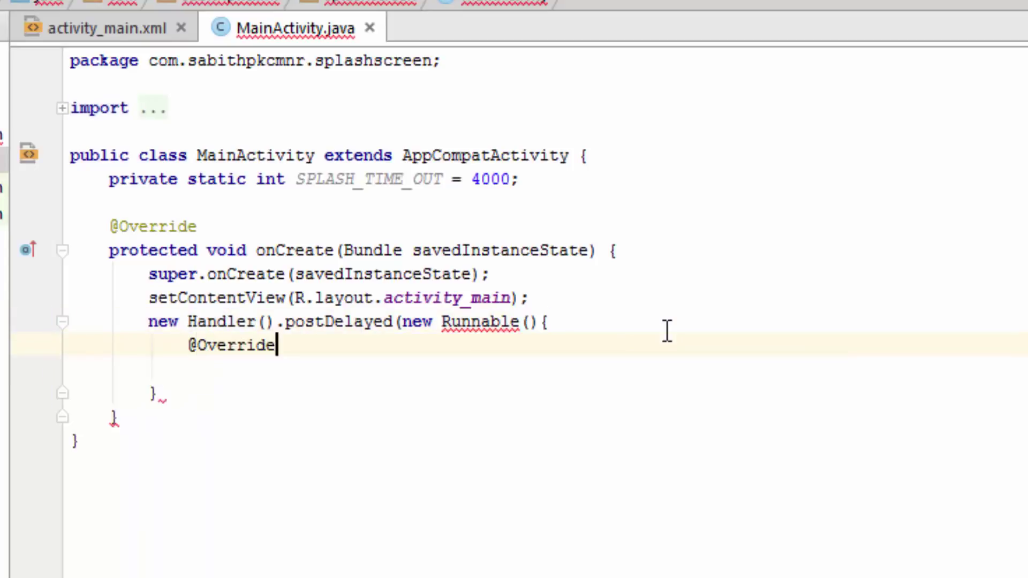
key(Return)
text(pu)
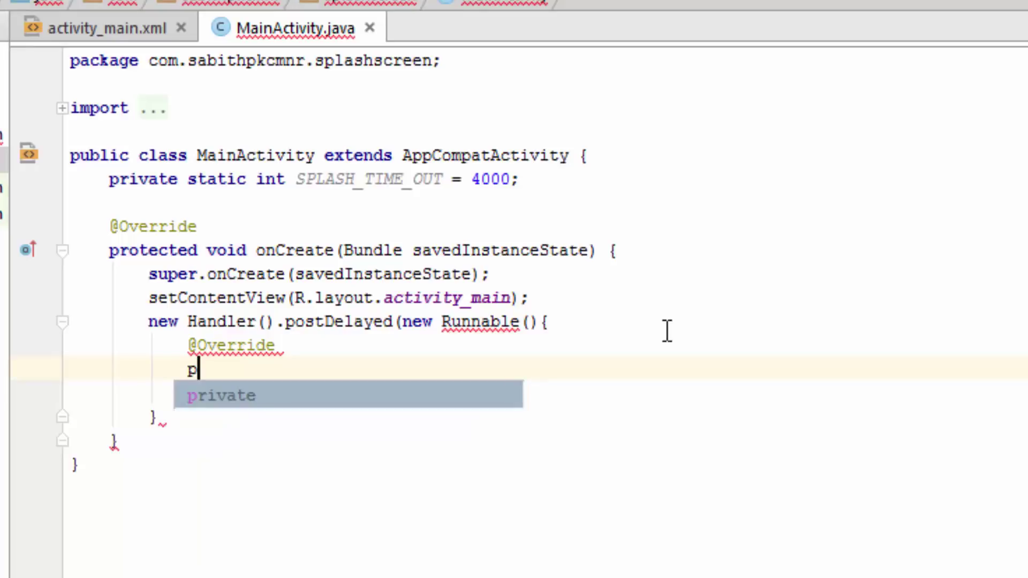
text(n)
key(BackSpace)
text(blic )
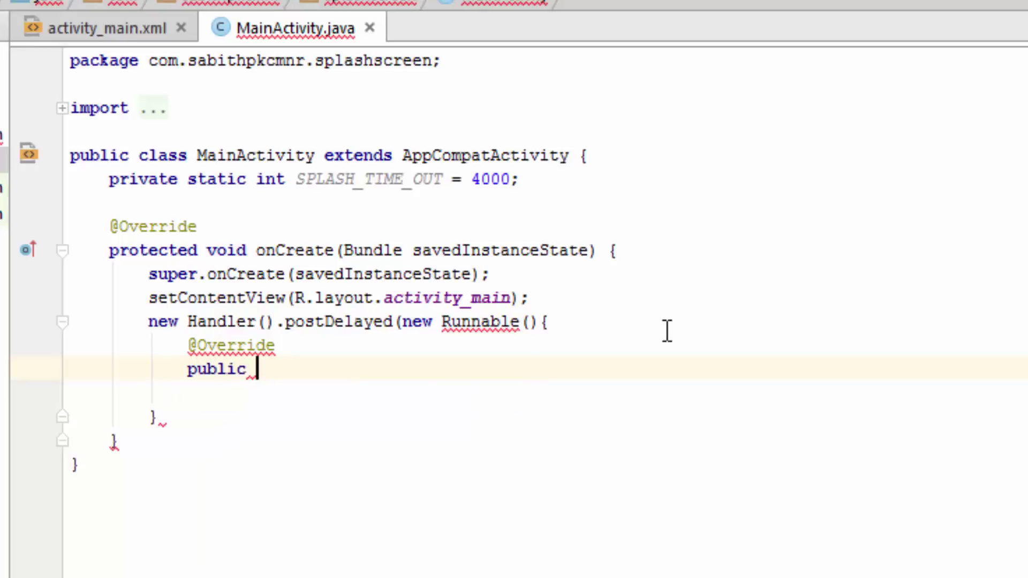
text(void r)
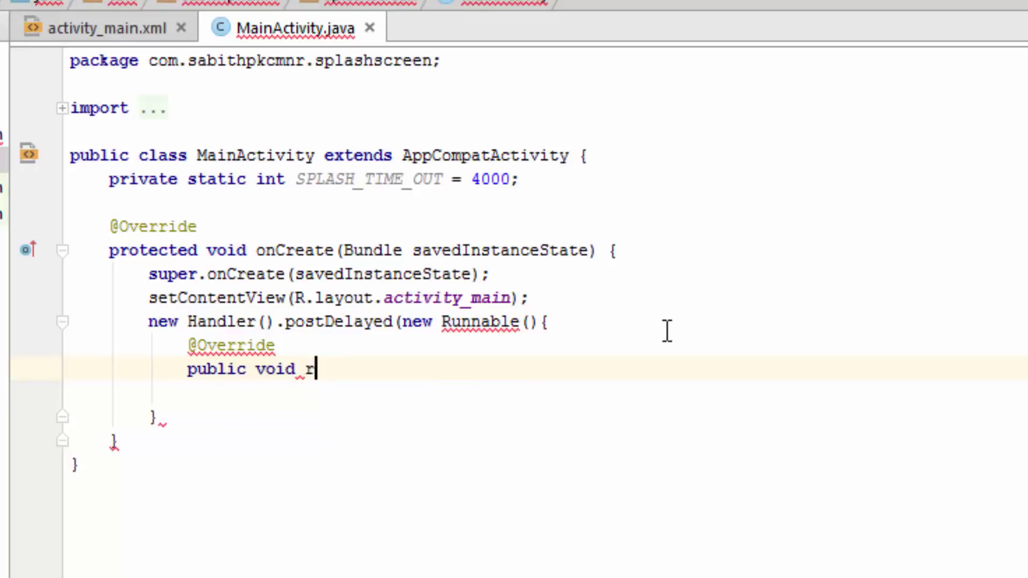
text(un())
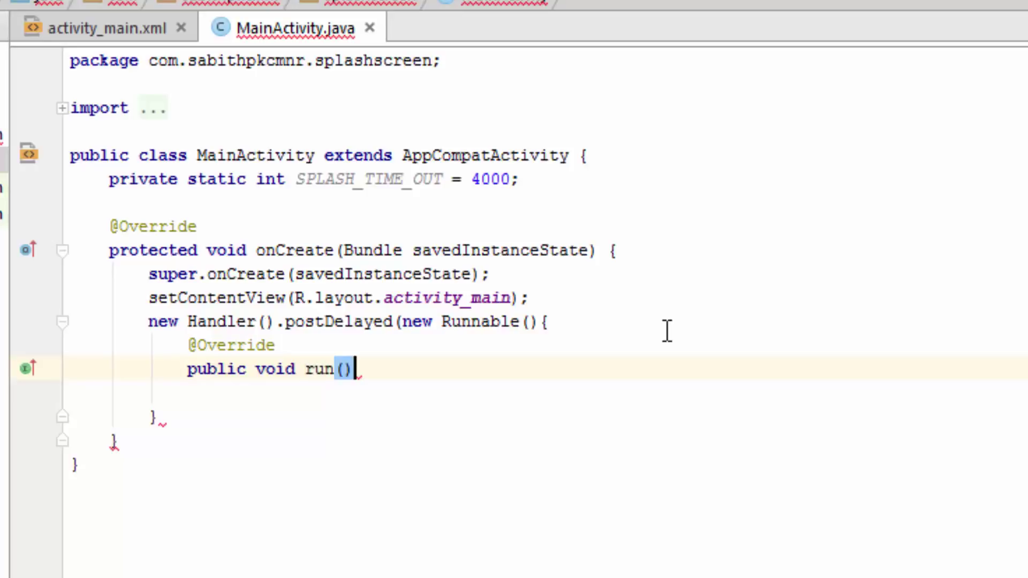
text({)
key(Return)
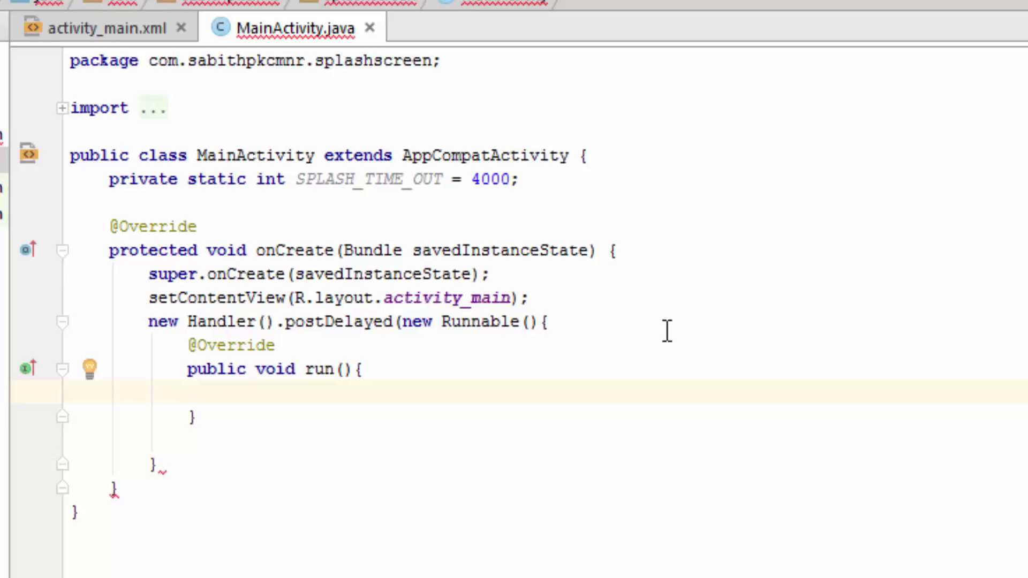
text(Intent)
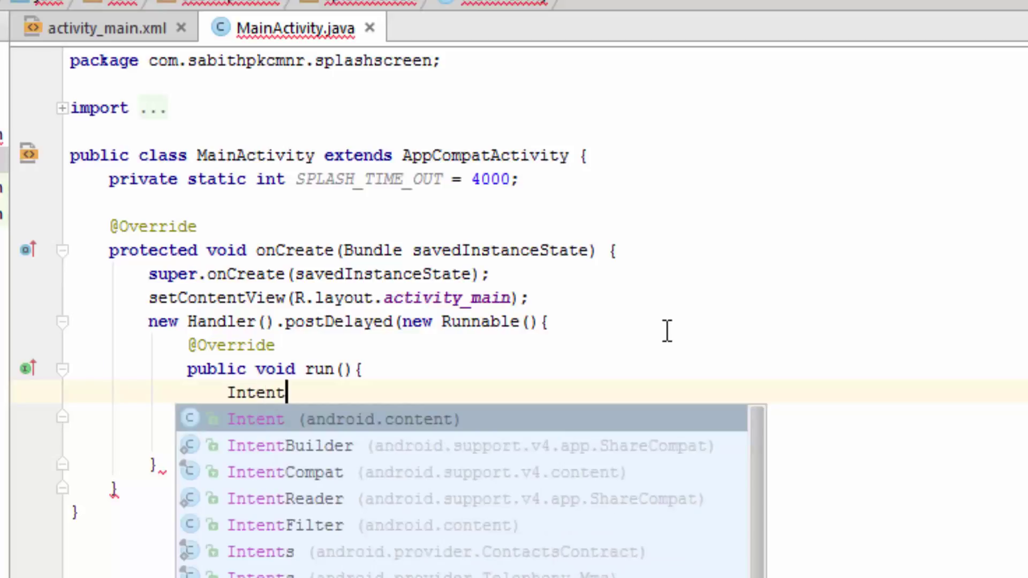
Inside run(), create homeIntent = new Intent(MainActivity.this, HomeActivity.class).
key(Return)
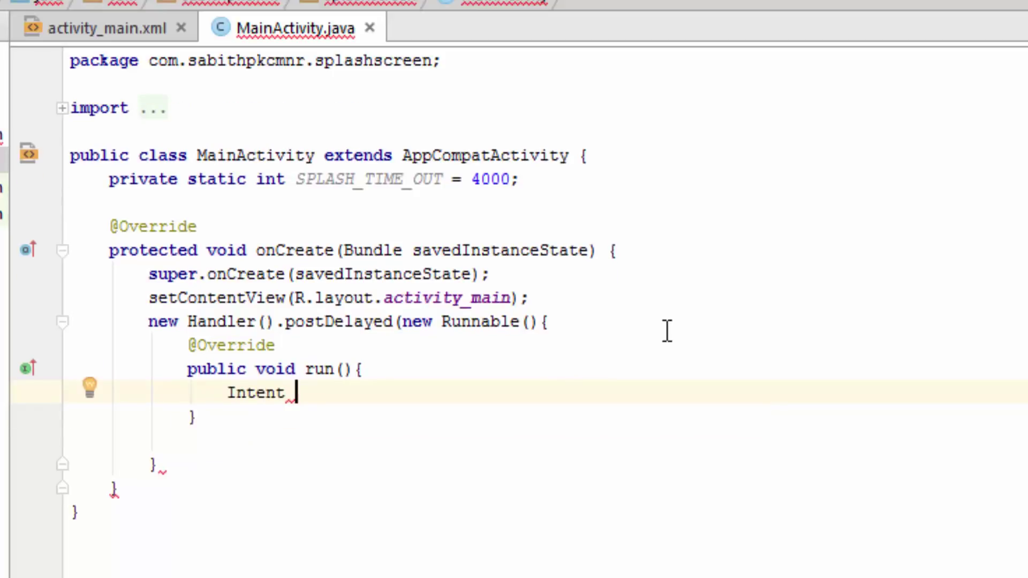
text(homeIntent)
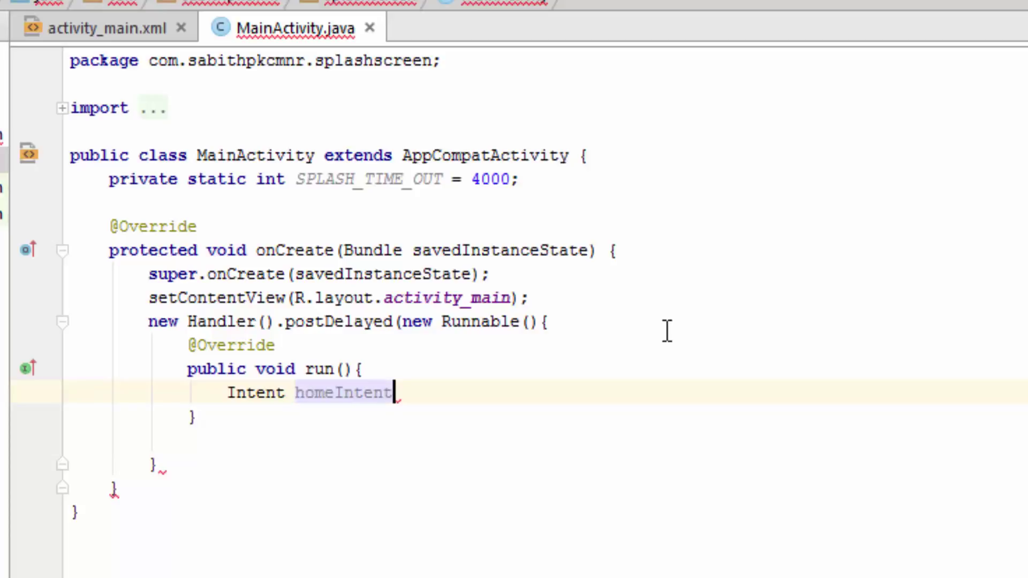
text( = new I)
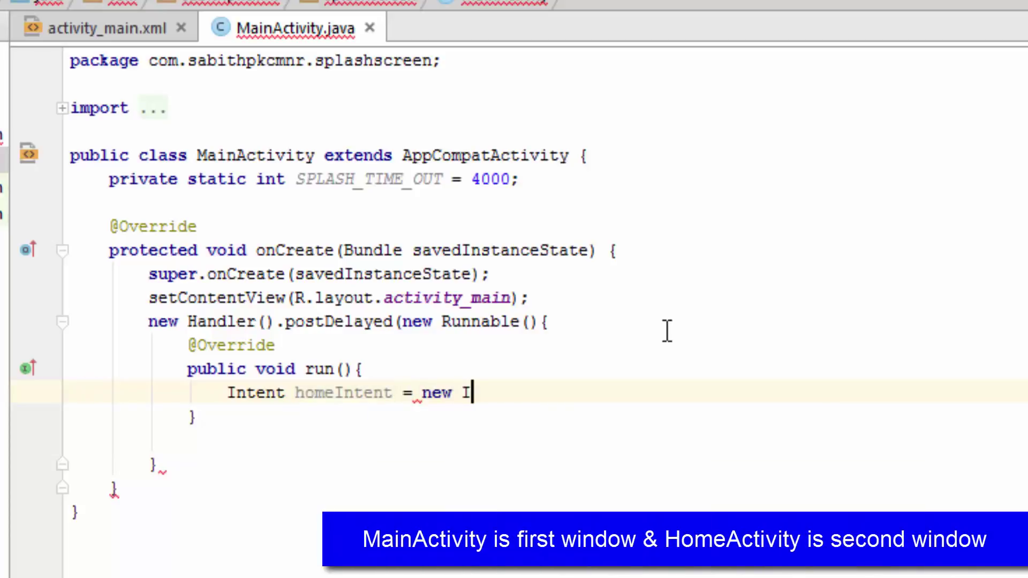
text(n)
key(Return)
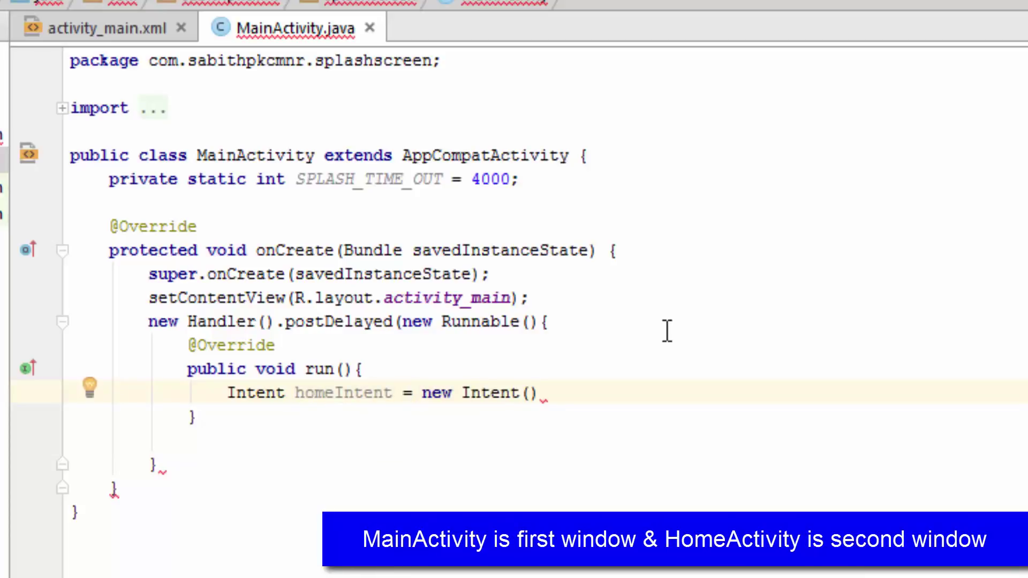
text(Ma)
key(Return)
text(.)
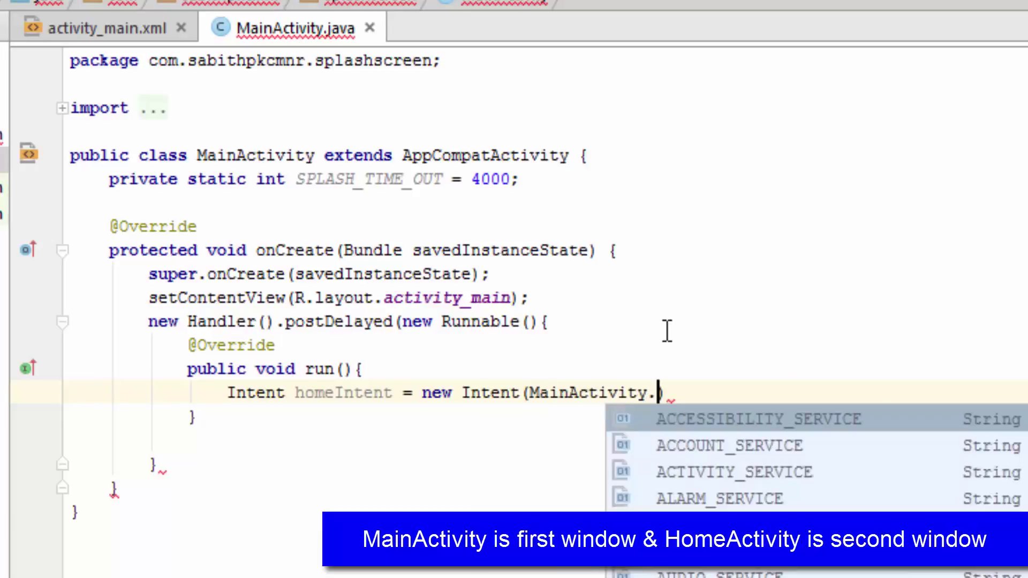
text(th)
key(Return)
text(,)
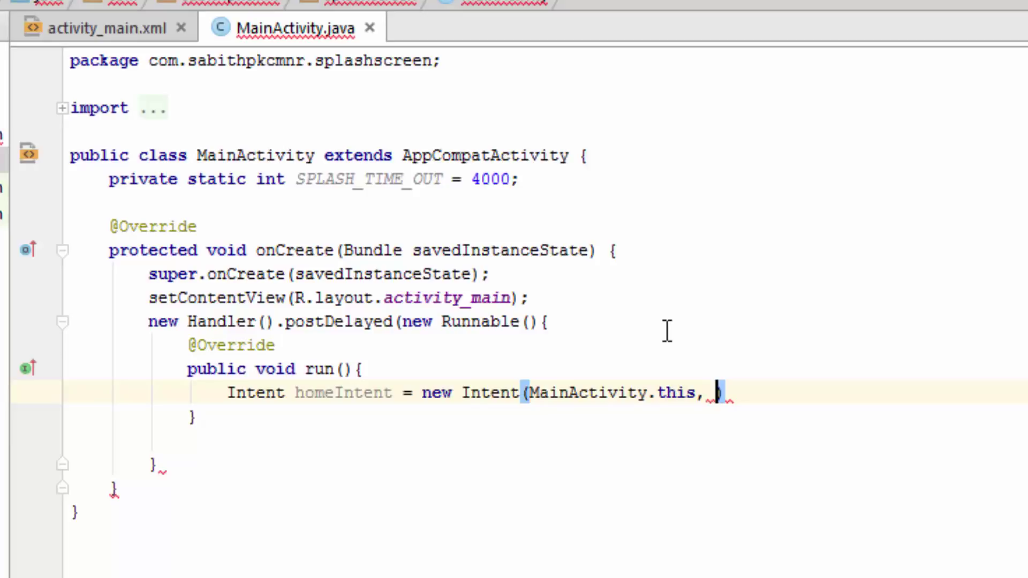
text( HomeAc)
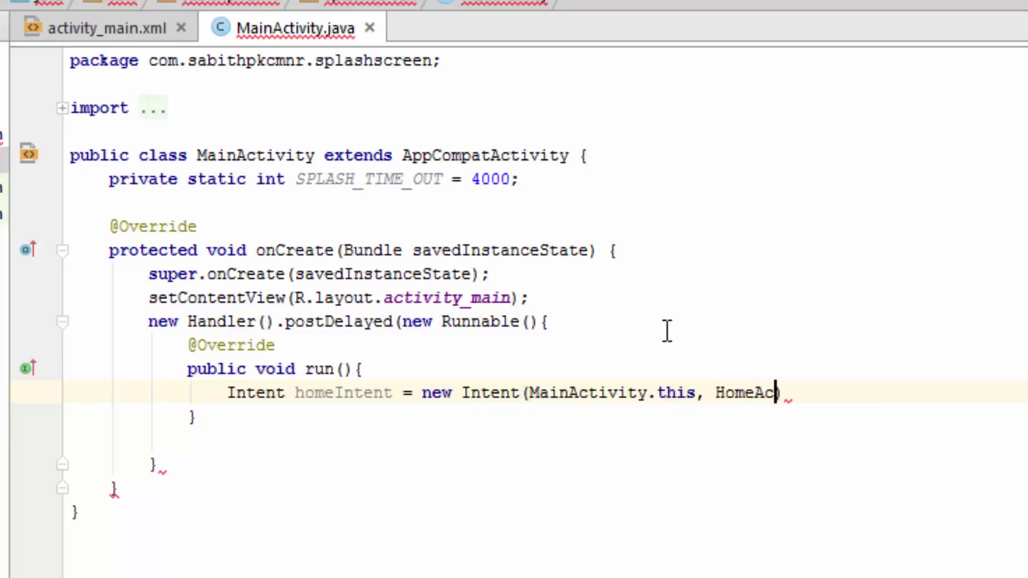
text(tivity.c)
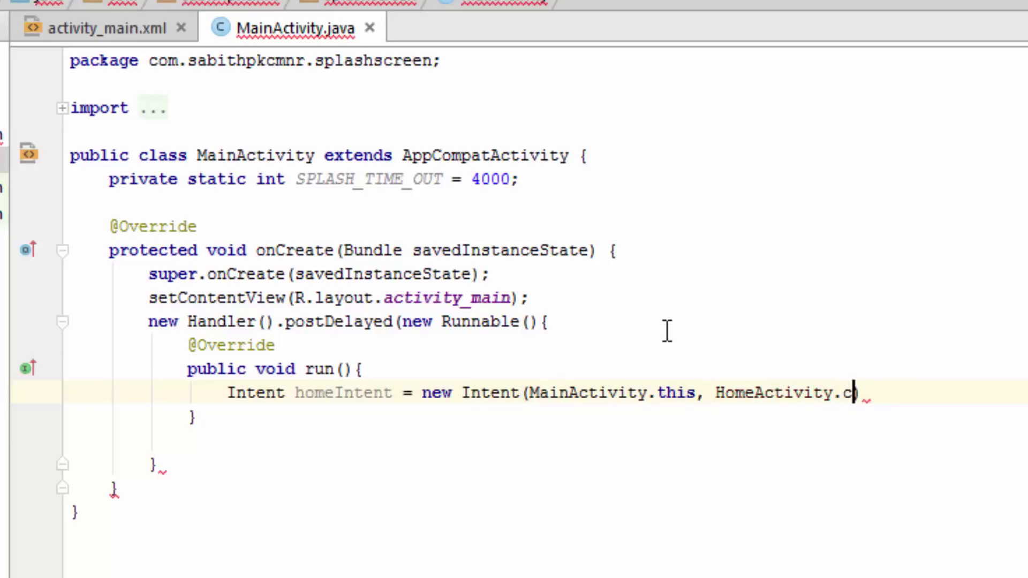
text(lass);)
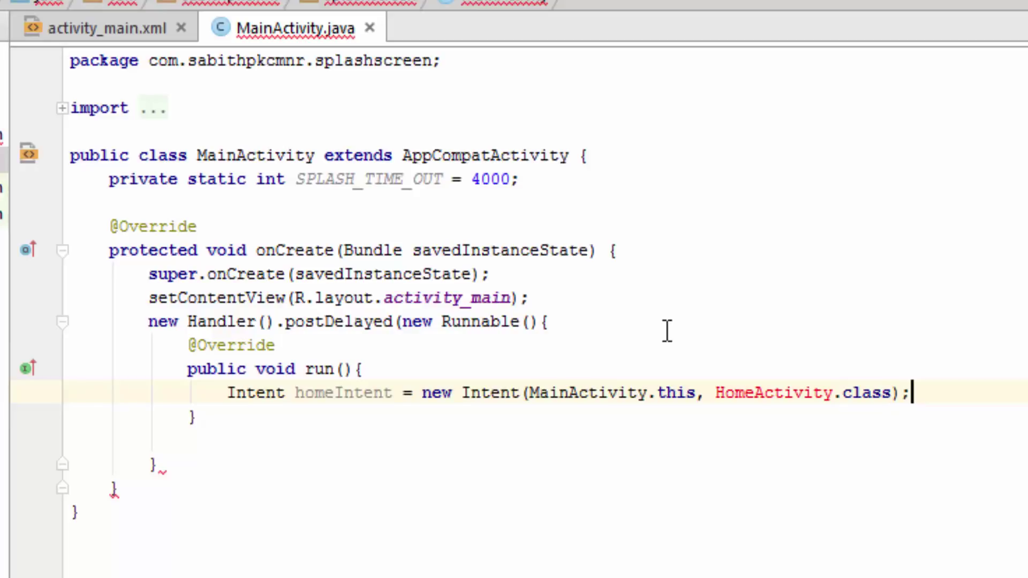
Call startActivity(homeIntent) and then finish() after the intent line.
key(Return)
text(st)
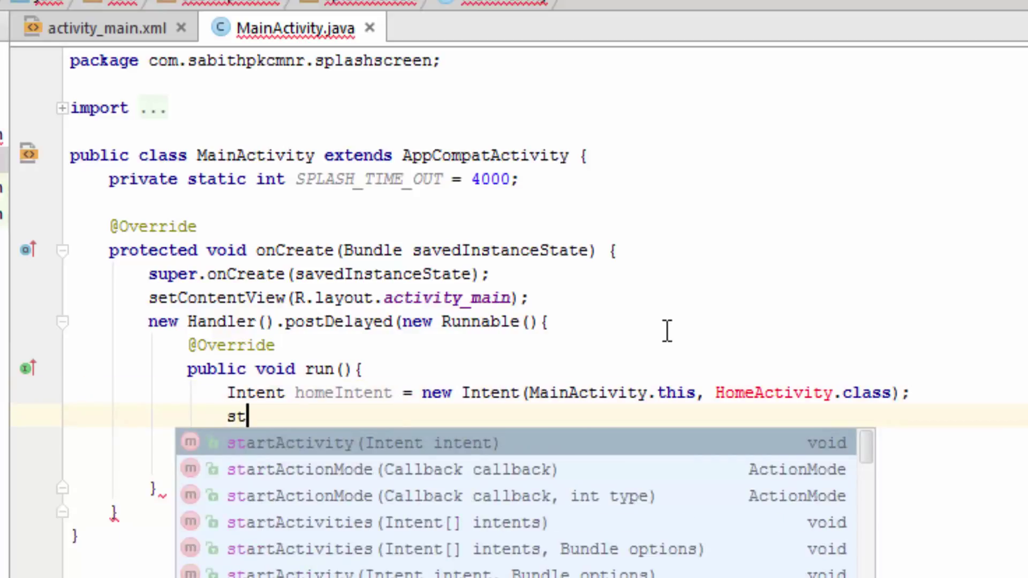
key(Return)
text(ho)
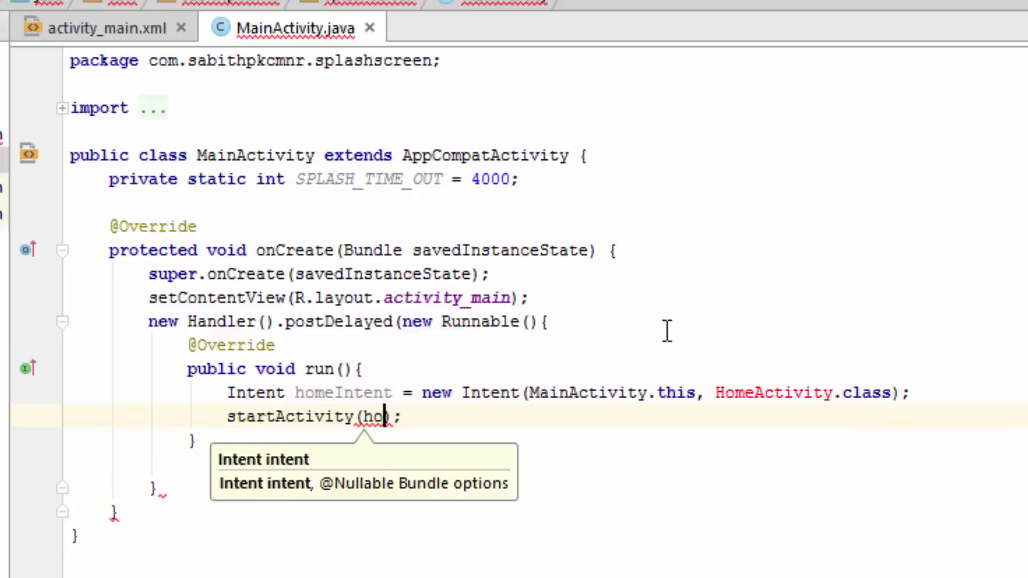
text(meI)
key(Return)
text())
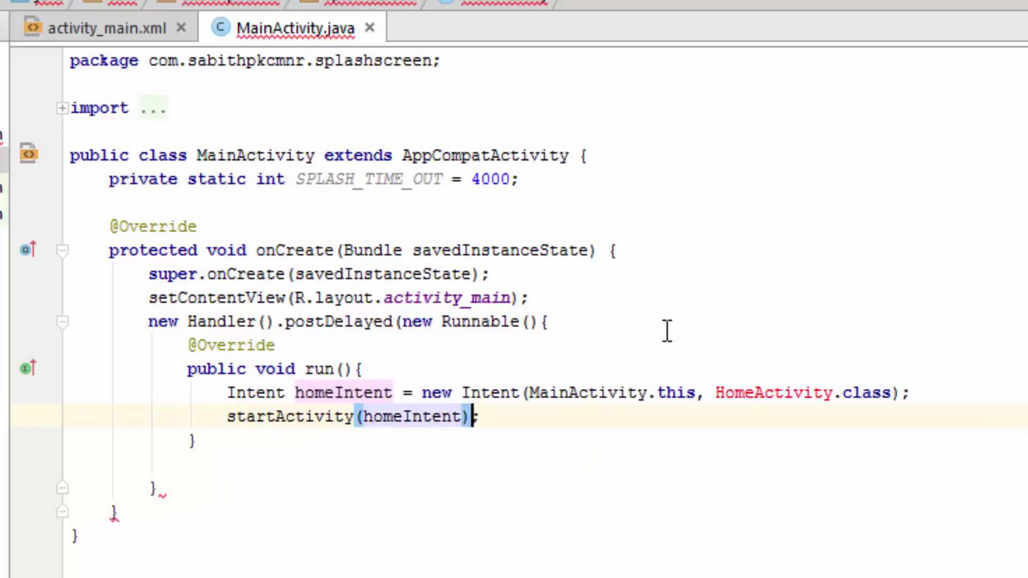
text(;)
key(Return)
text(f)
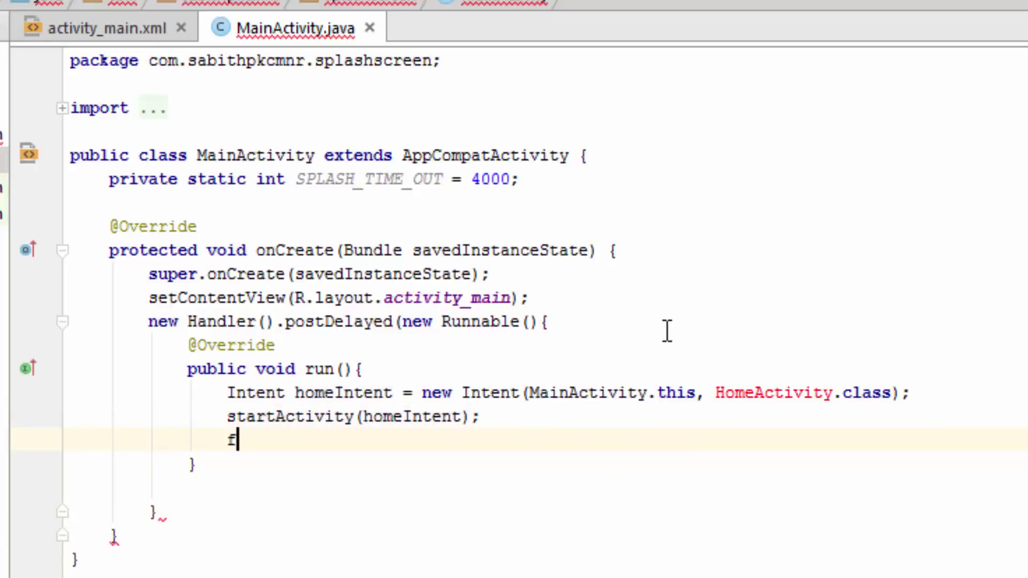
text(in)
key(Return)
text(;)
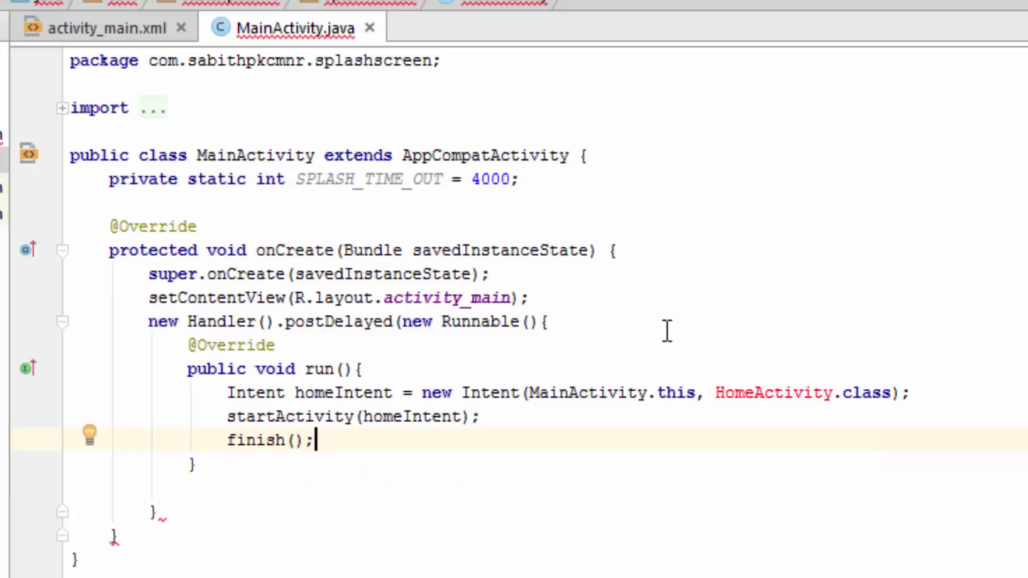
key(Down)
key(Down)
key(Down)
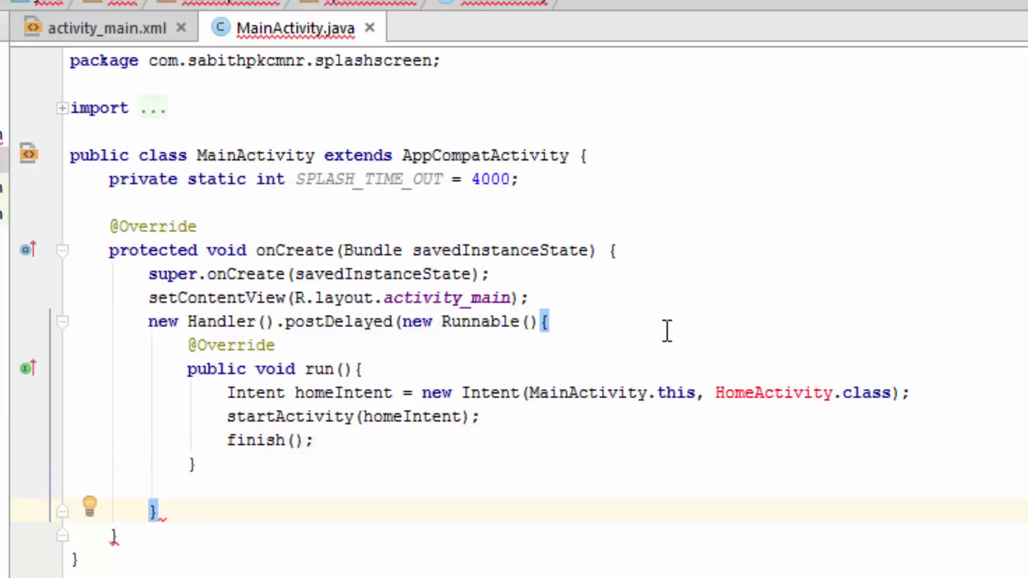
text(,)
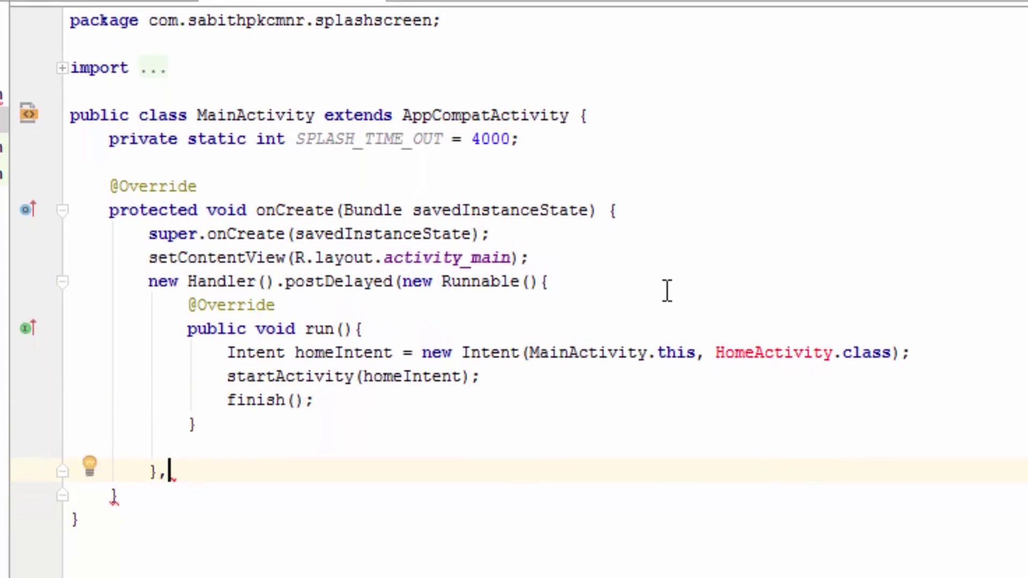
text(SPL)
Close the postDelayed call with SPLASH_TIME_OUT as its delay.
key(Return)
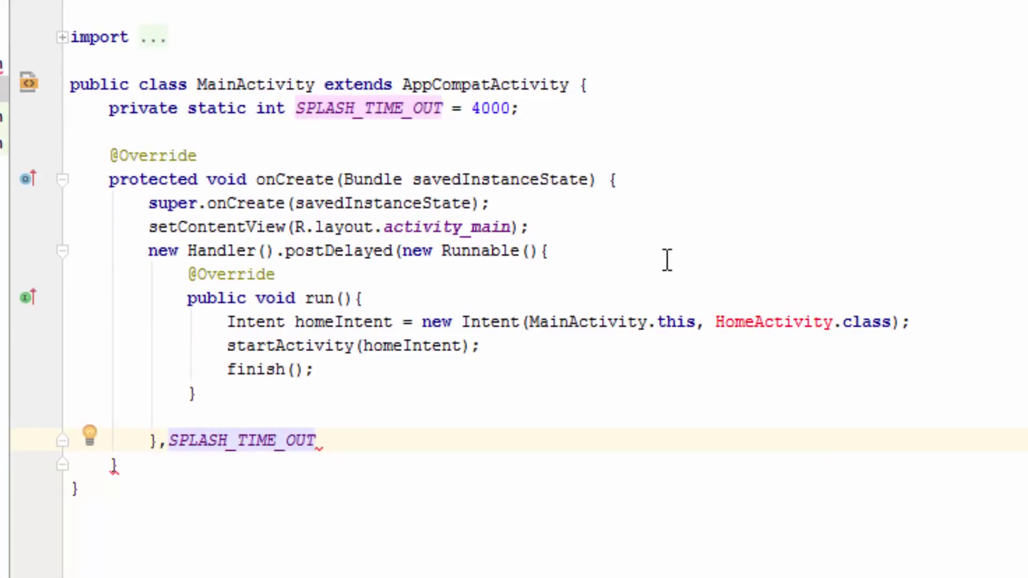
text();)
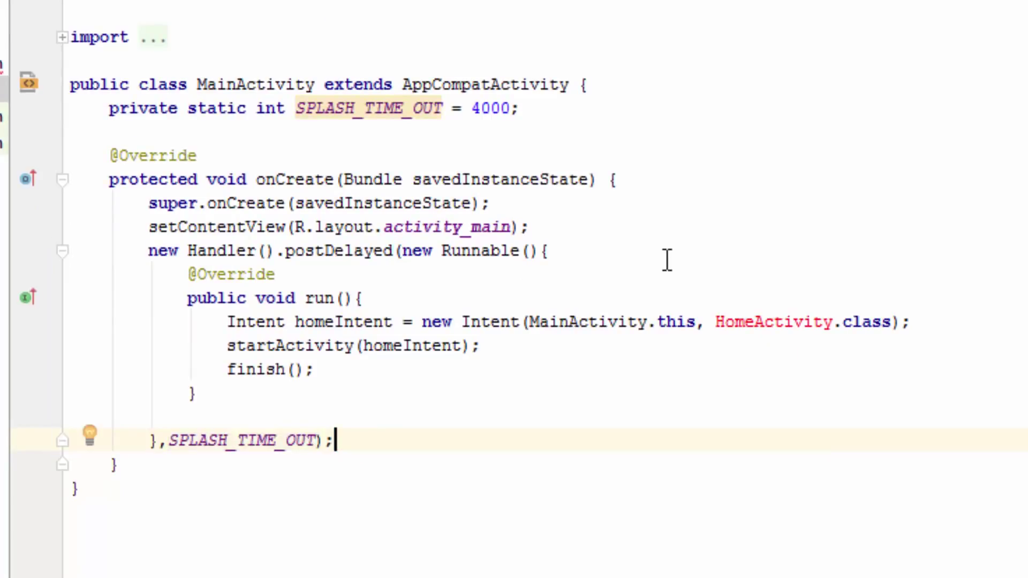
Expand res > layout and start a new Empty Activity from the layout folder.
double_click(682, 281)
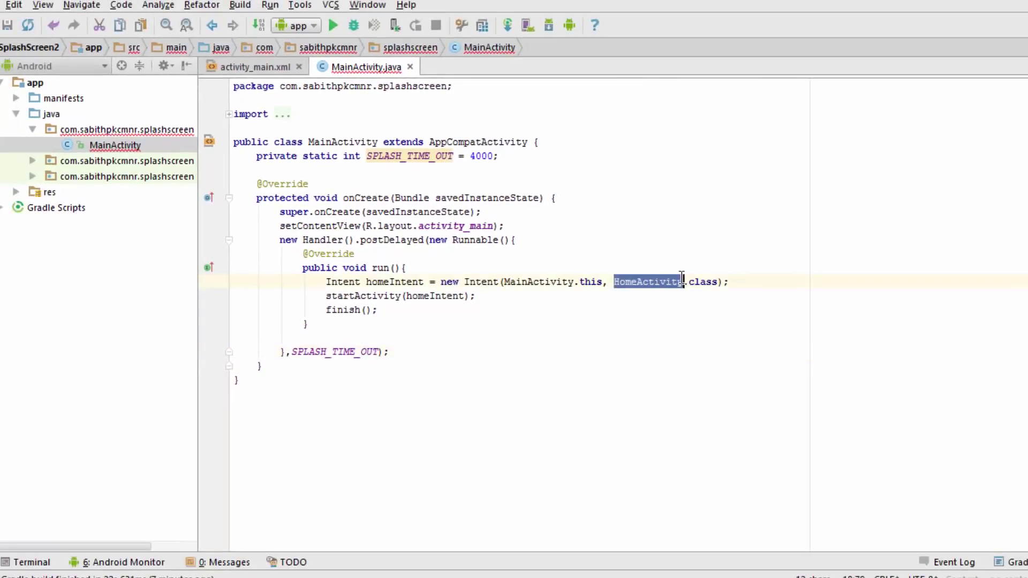
click(555, 375)
click(15, 192)
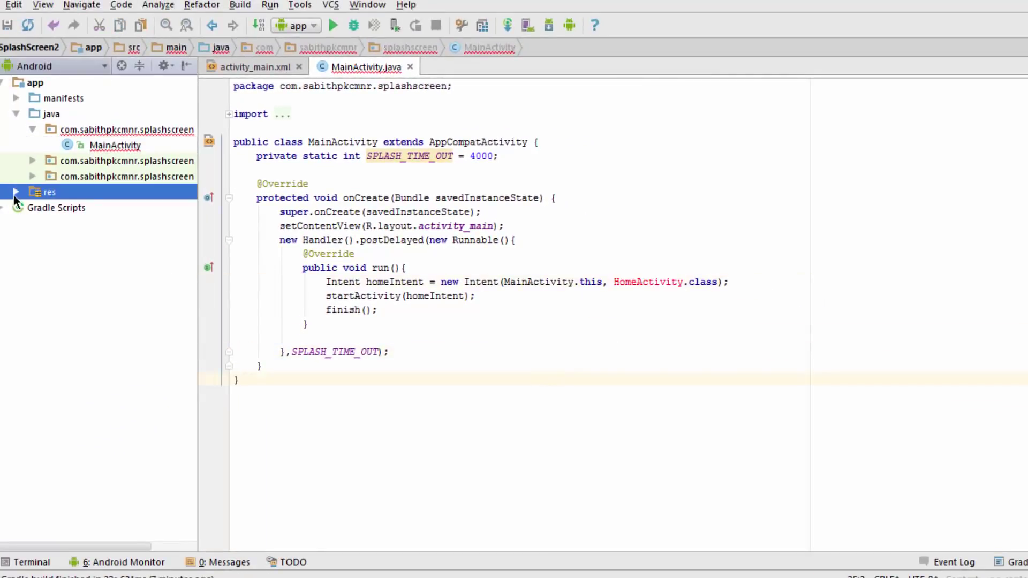
click(33, 224)
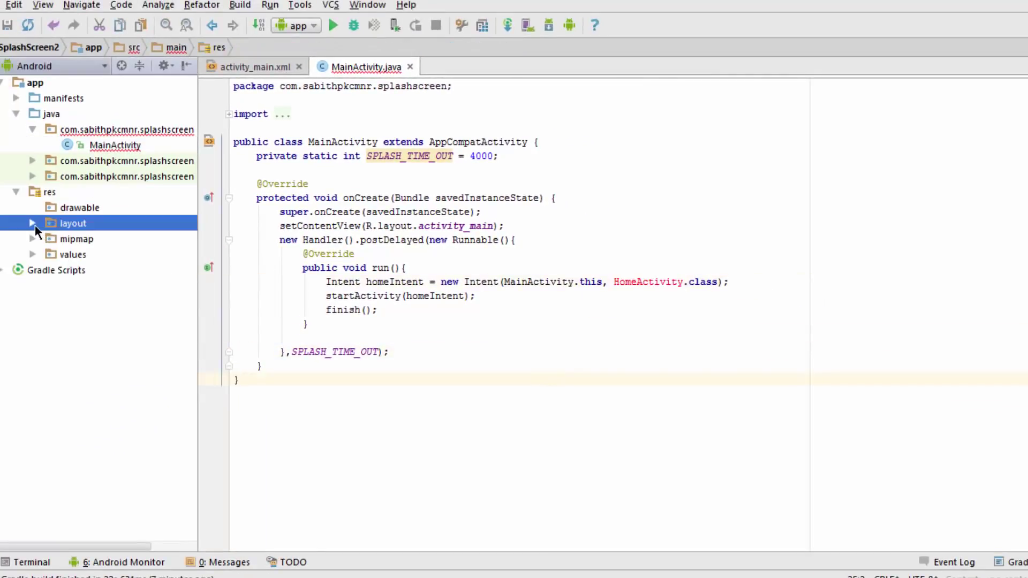
right_click(78, 224)
mouse_move(105, 158)
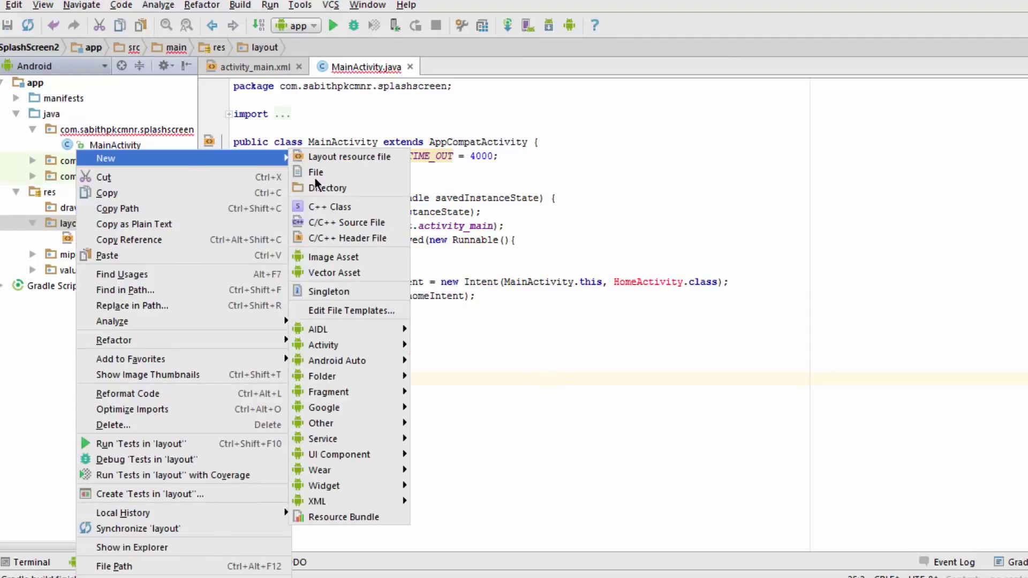
click(462, 423)
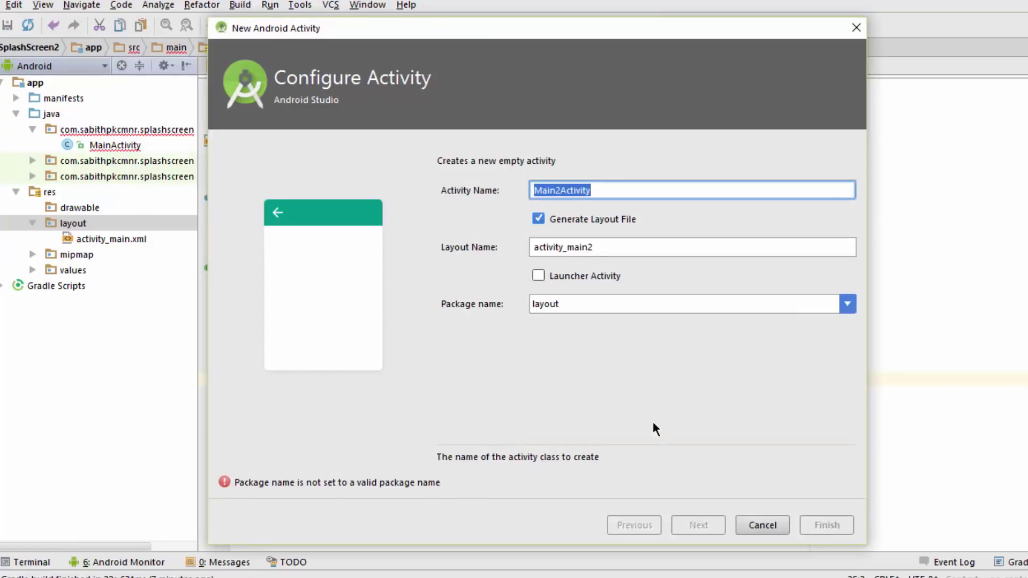
text(H)
Name the activity HomeActivity in package com.sabithpkcmnr.splashscreen and finish the wizard.
key(BackSpace)
text(Home)
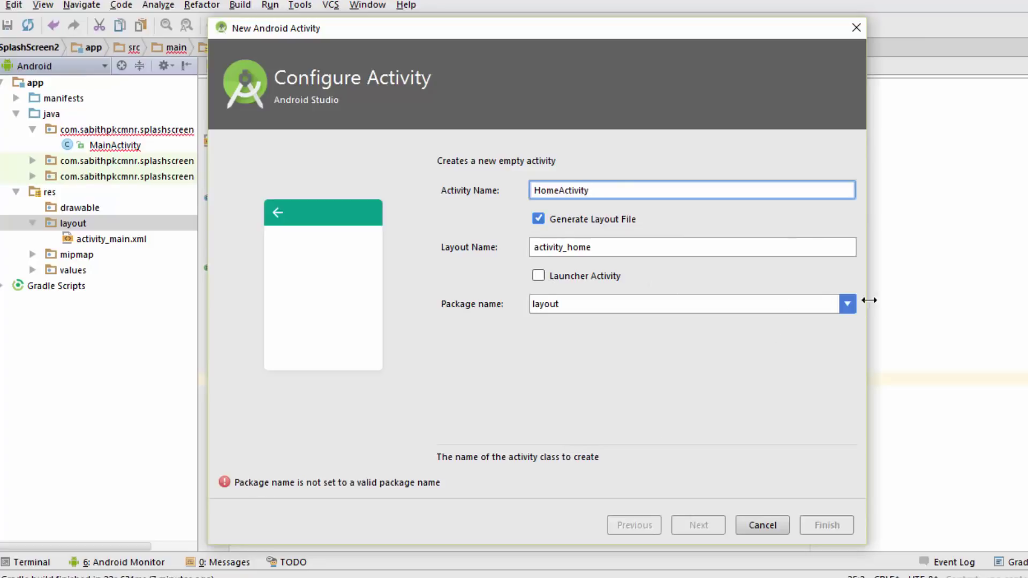
click(818, 304)
key(ctrl+a)
text(c)
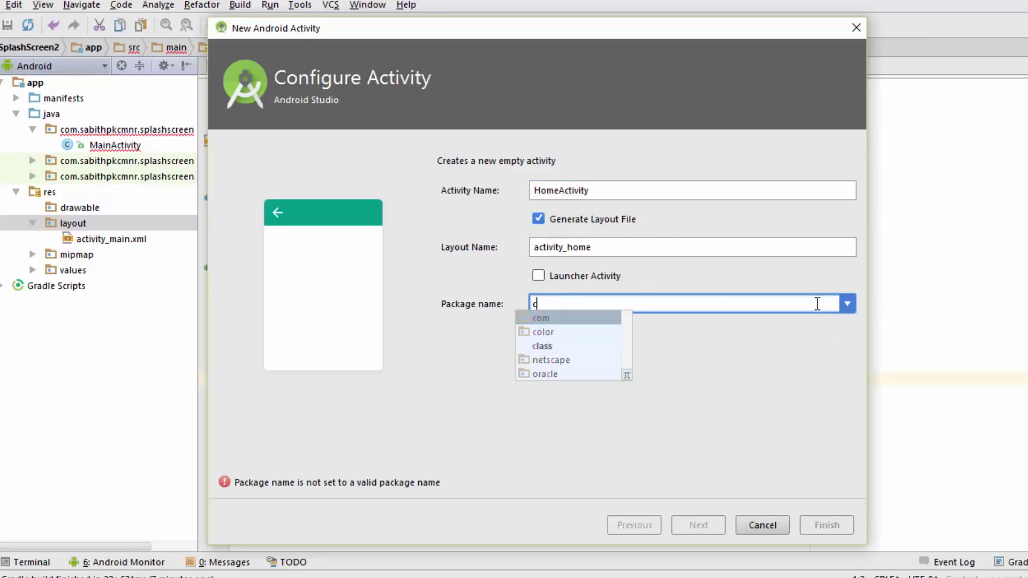
text(om.sabithpkcmnr)
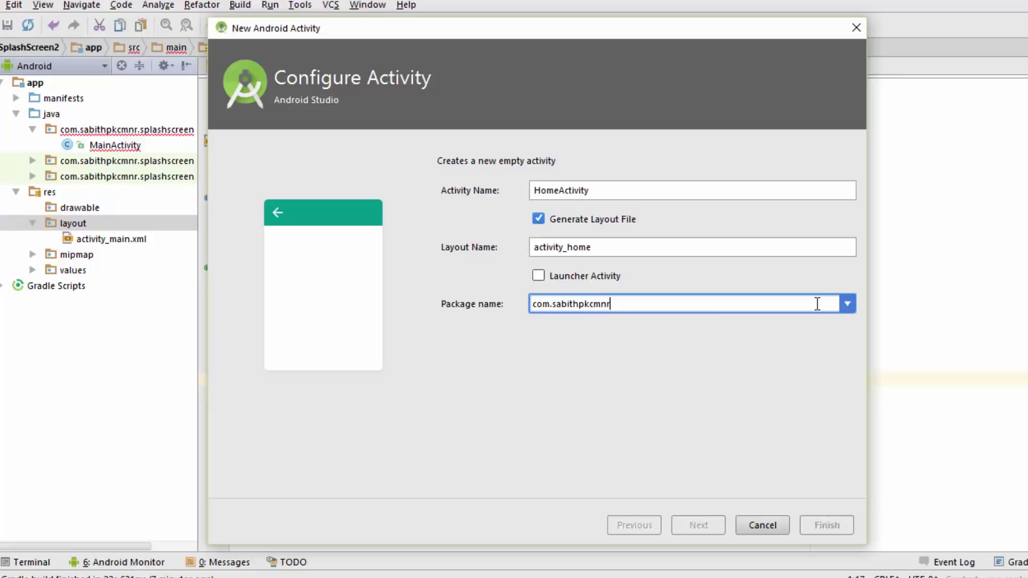
text(.splashscreen)
key(Return)
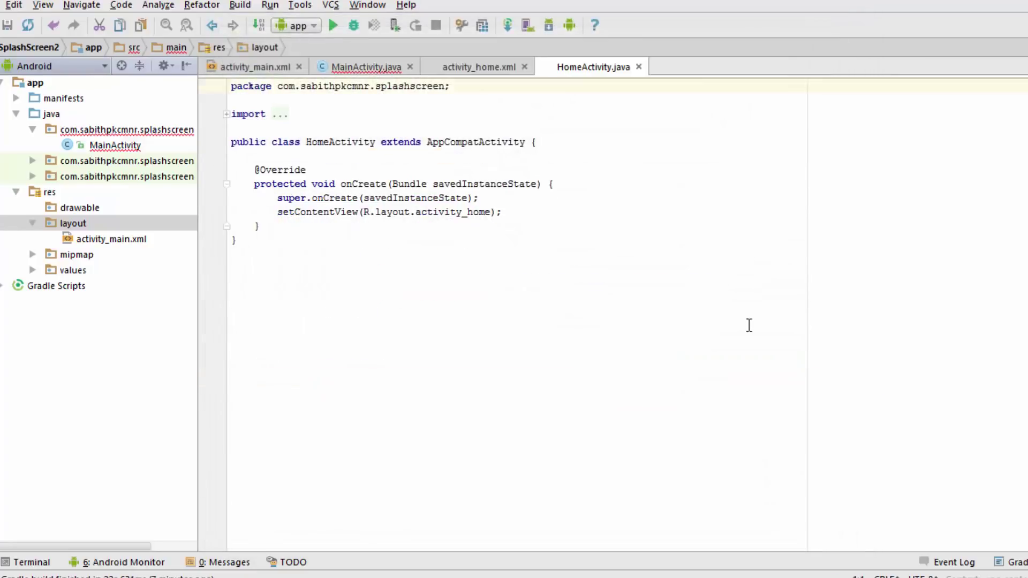
Confirm HomeActivity.class resolves in MainActivity.java, then switch to activity_home.xml.
click(365, 67)
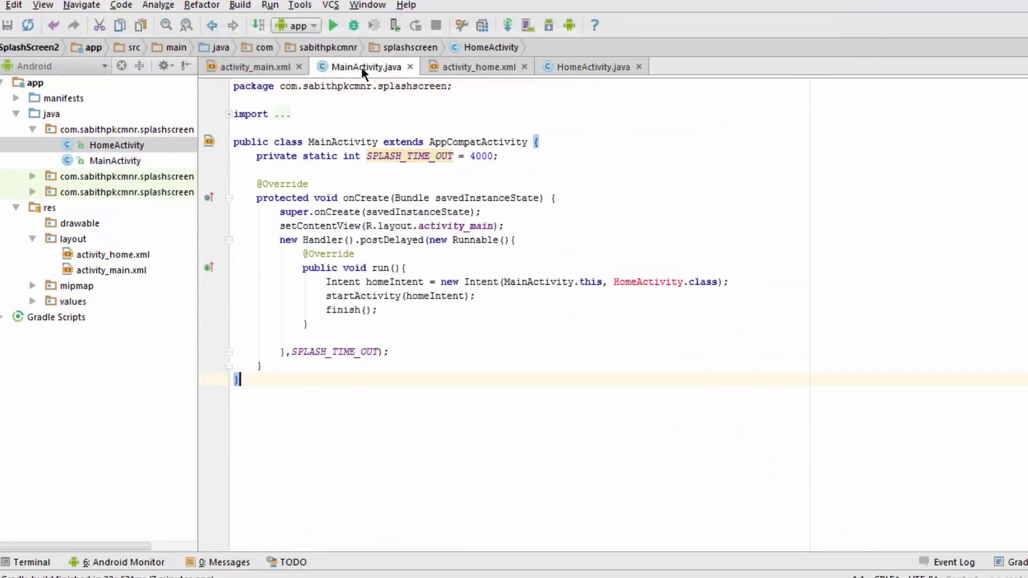
drag(629, 312, 696, 312)
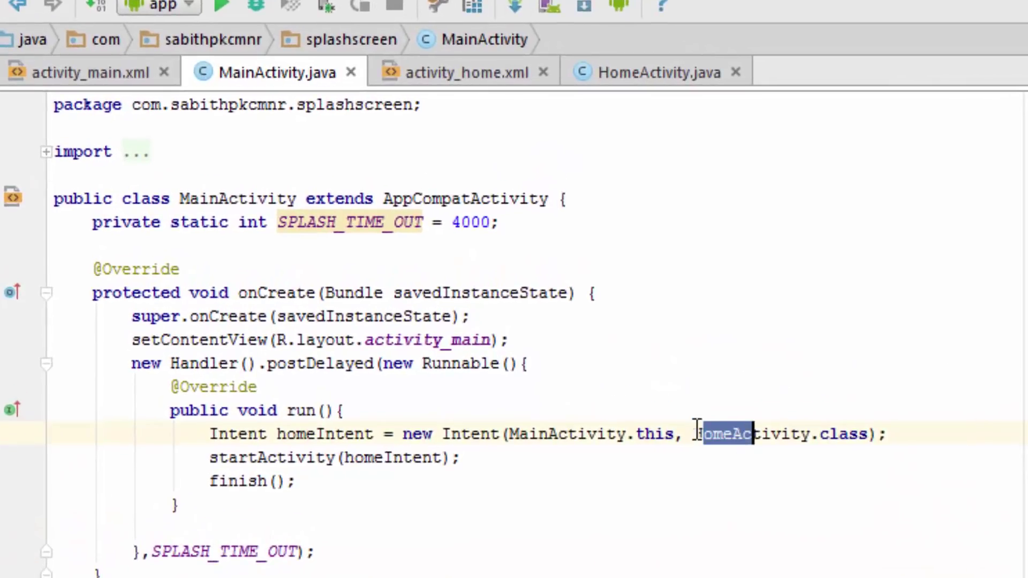
drag(795, 434, 810, 434)
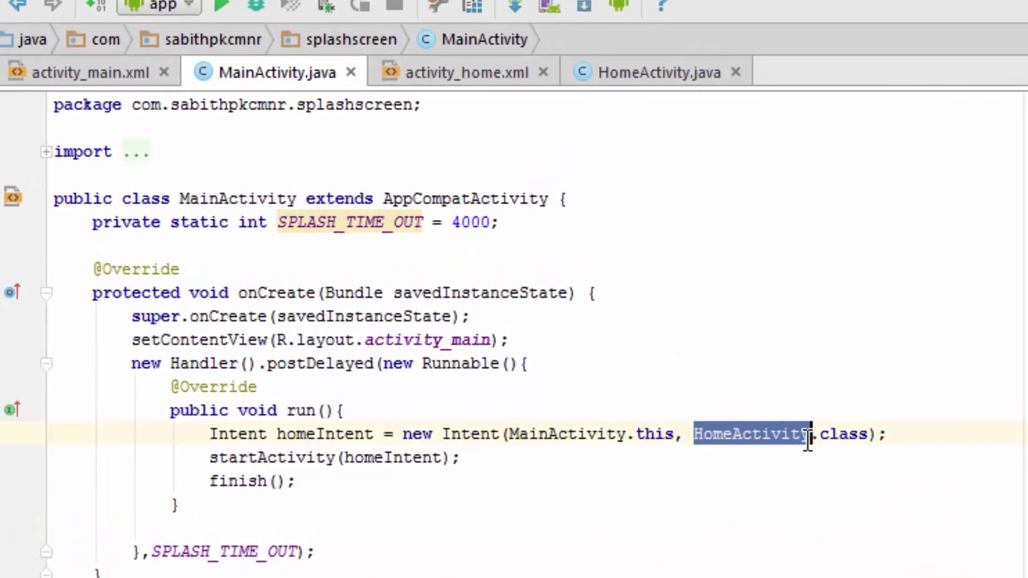
click(556, 346)
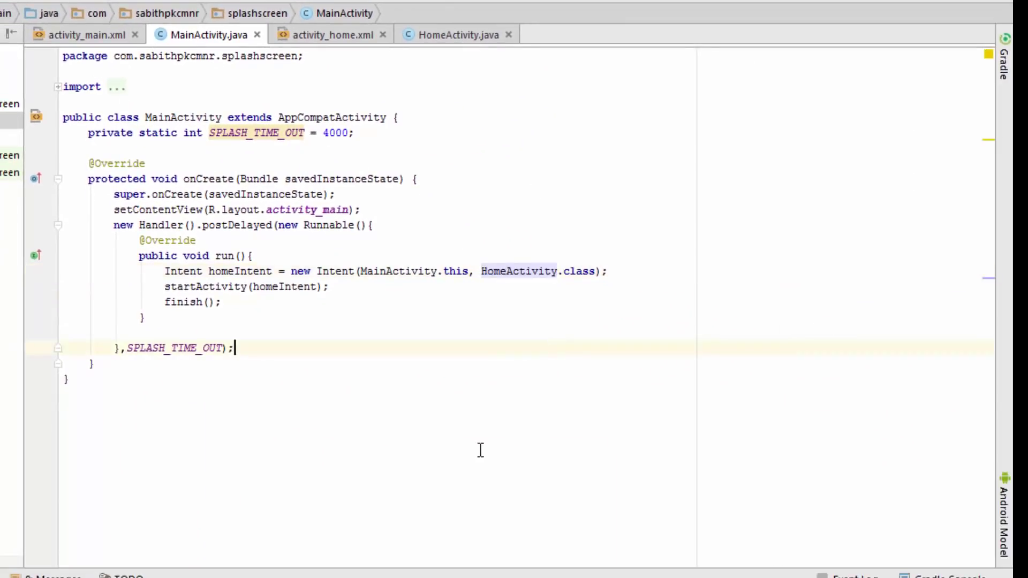
click(643, 391)
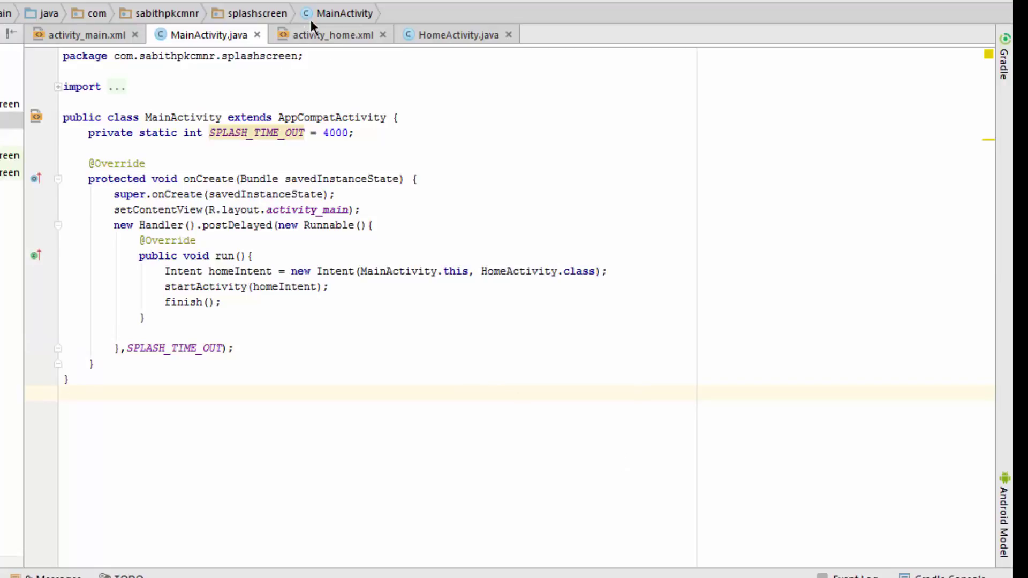
click(326, 35)
Center the Hello World TextView in the activity_main design view.
click(538, 219)
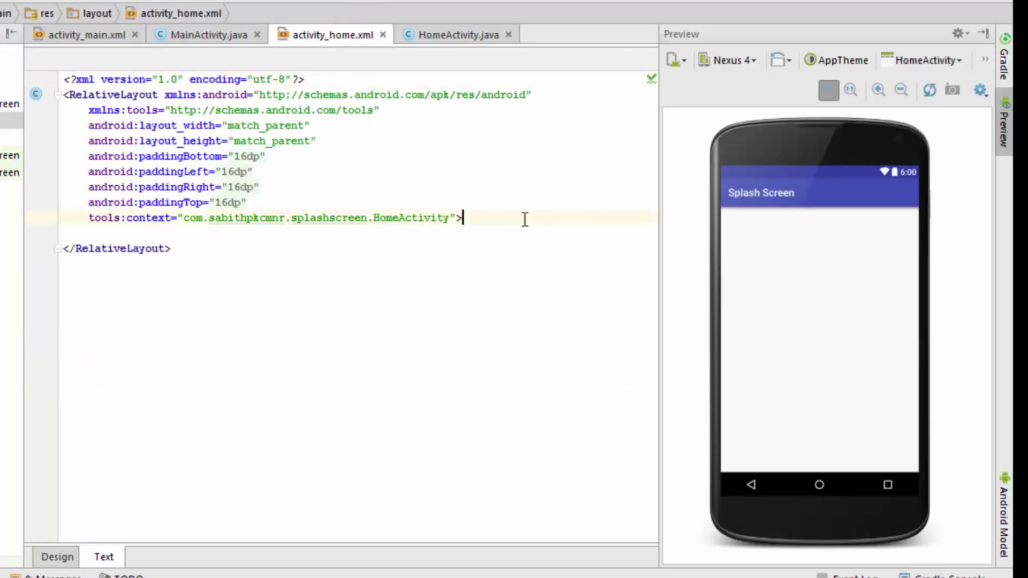
click(105, 36)
click(57, 556)
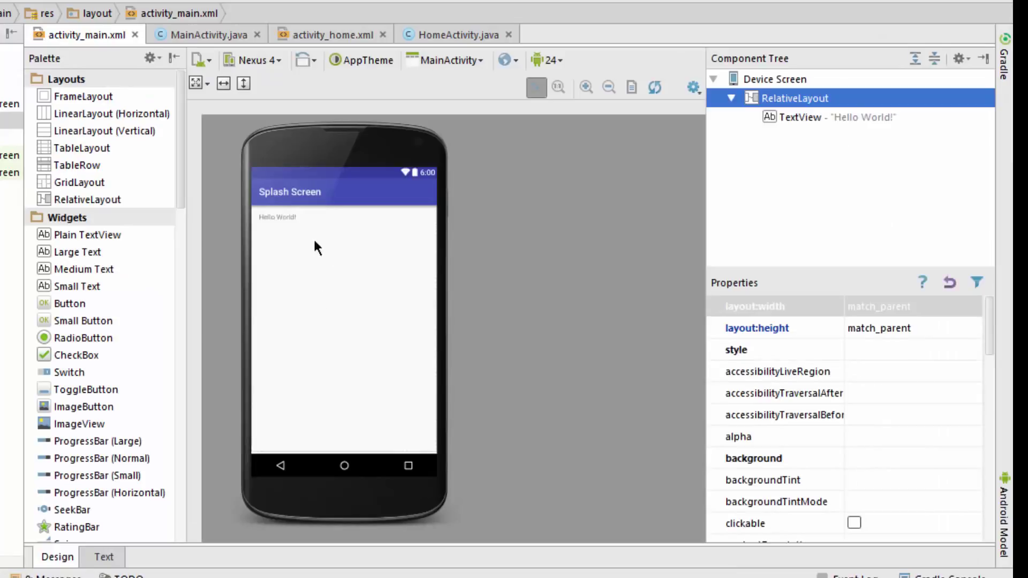
click(280, 214)
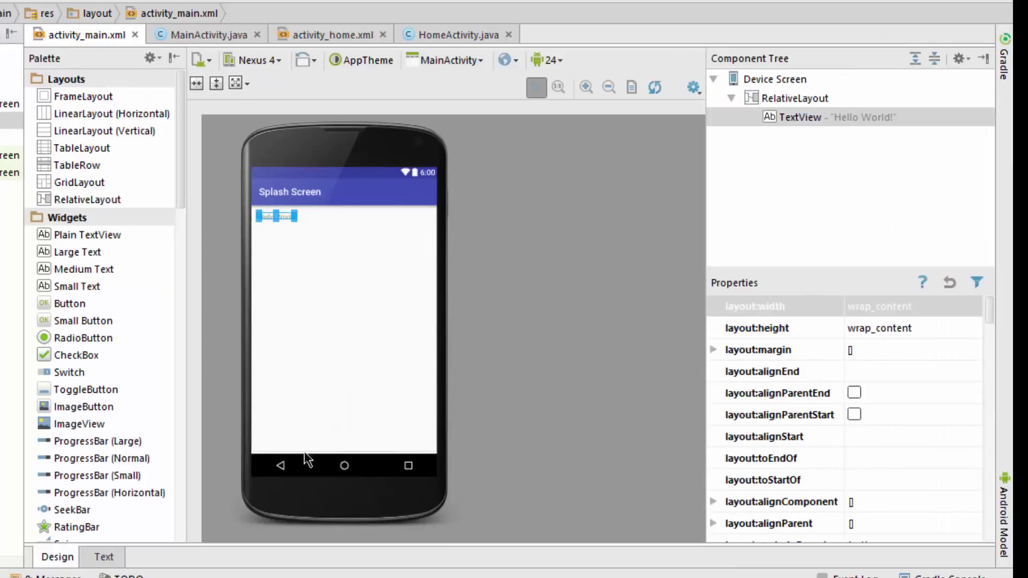
drag(306, 460, 356, 326)
click(104, 557)
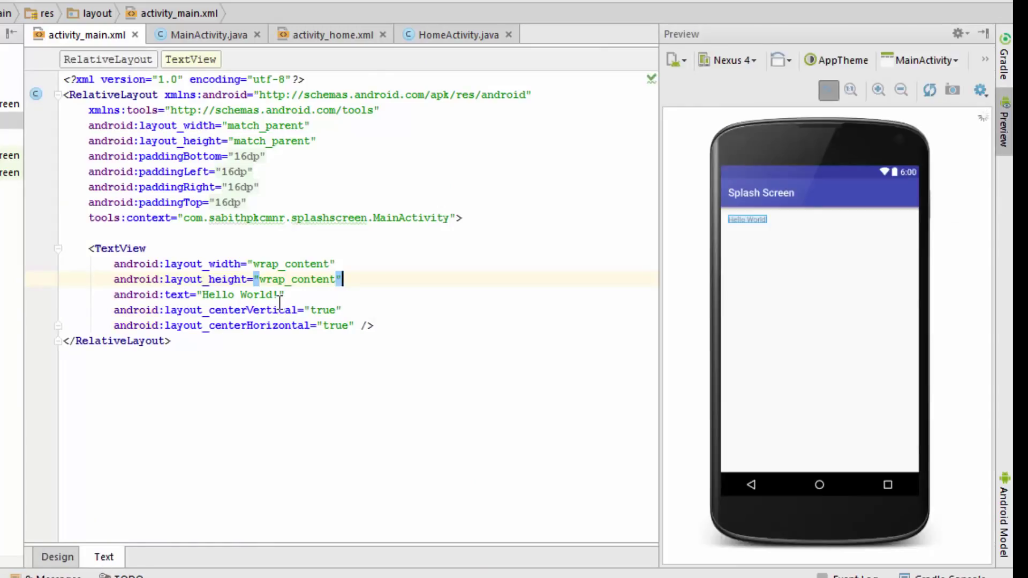
Change the label to 'Welcome Screen!' and add android:textSize="40sp".
drag(273, 295, 207, 295)
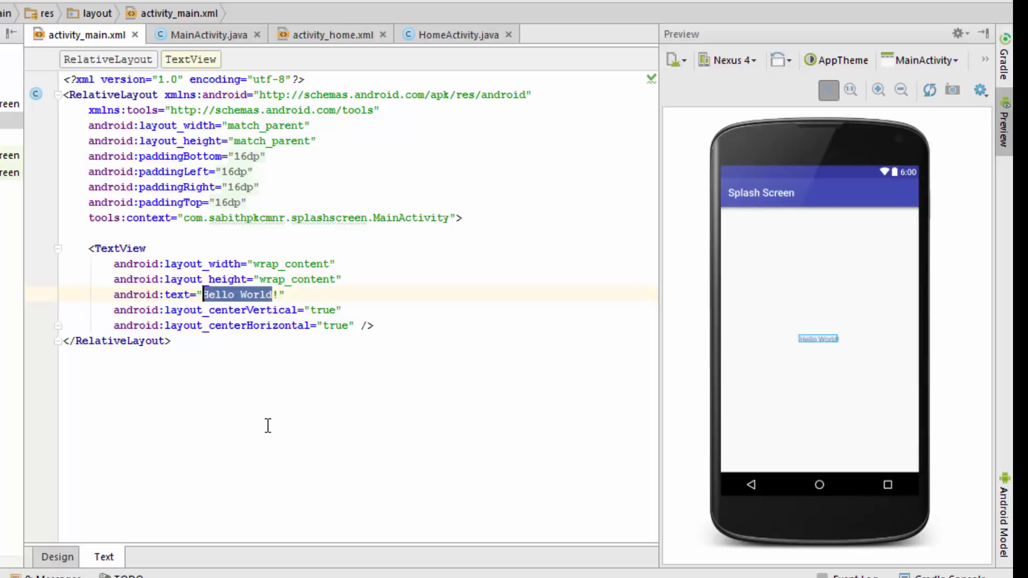
key(BackSpace)
text(Welcome Scrt)
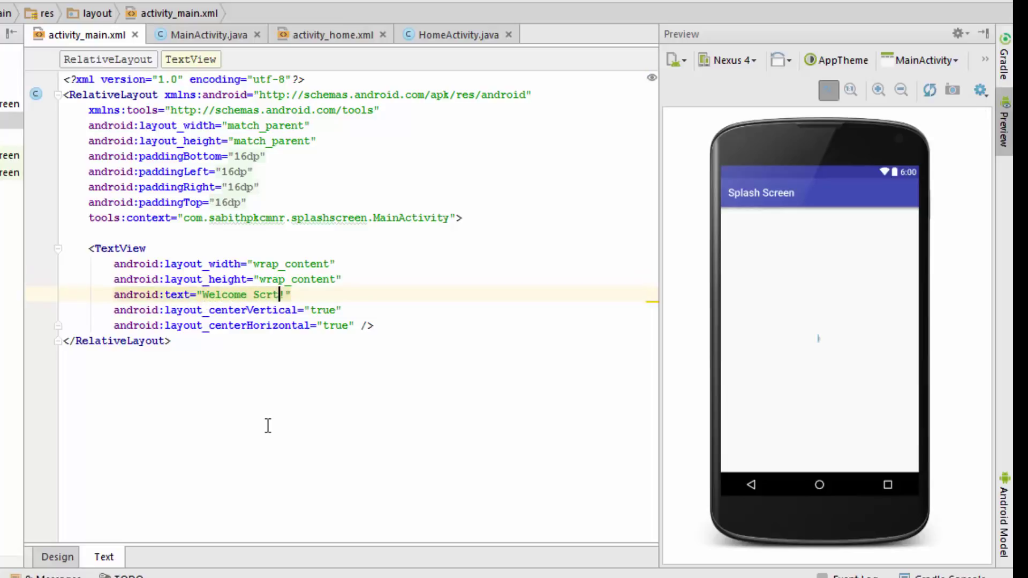
text(een!)
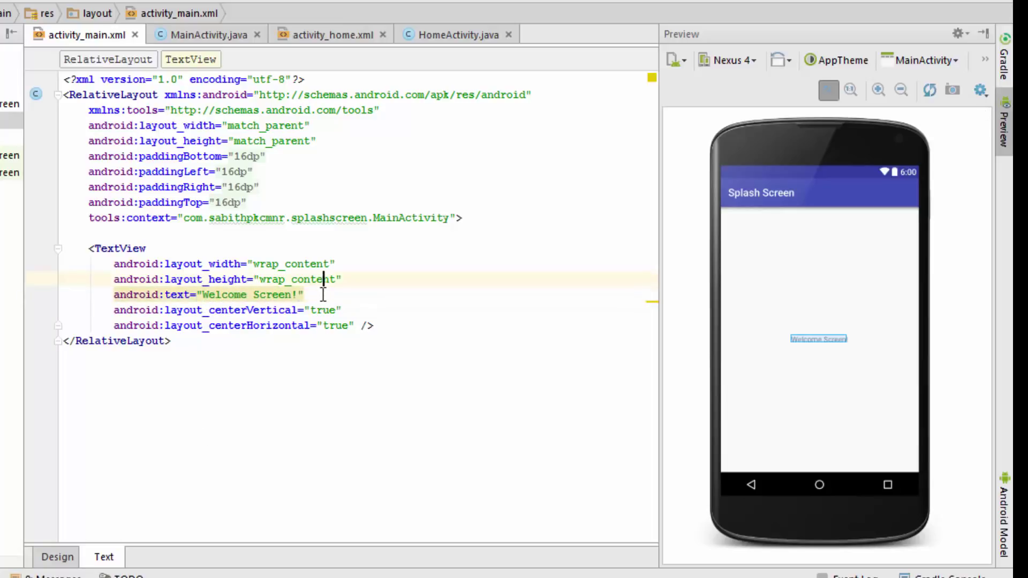
click(323, 296)
key(Return)
text(a)
key(Return)
text(siz)
key(Return)
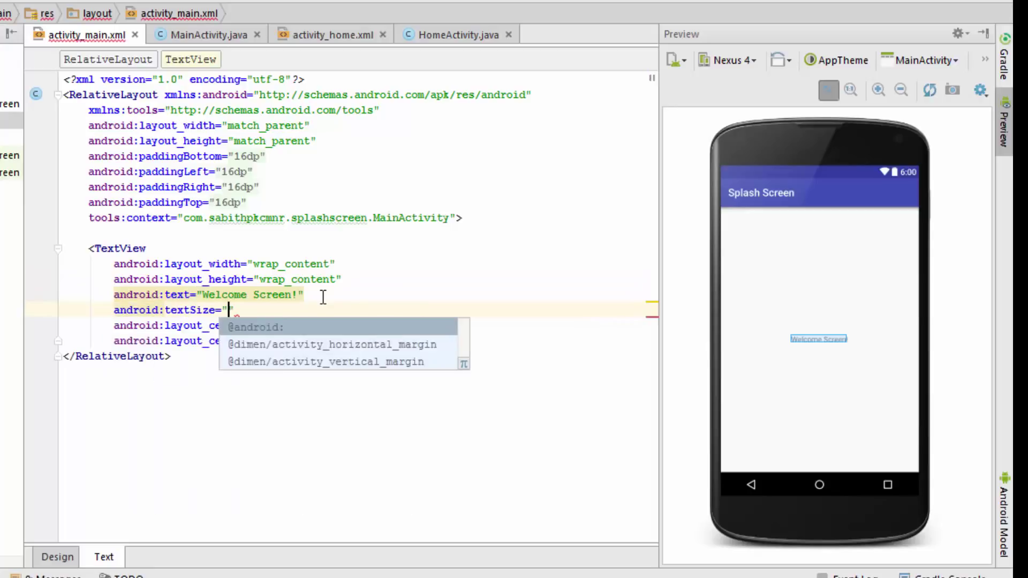
key(Escape)
text(40sp)
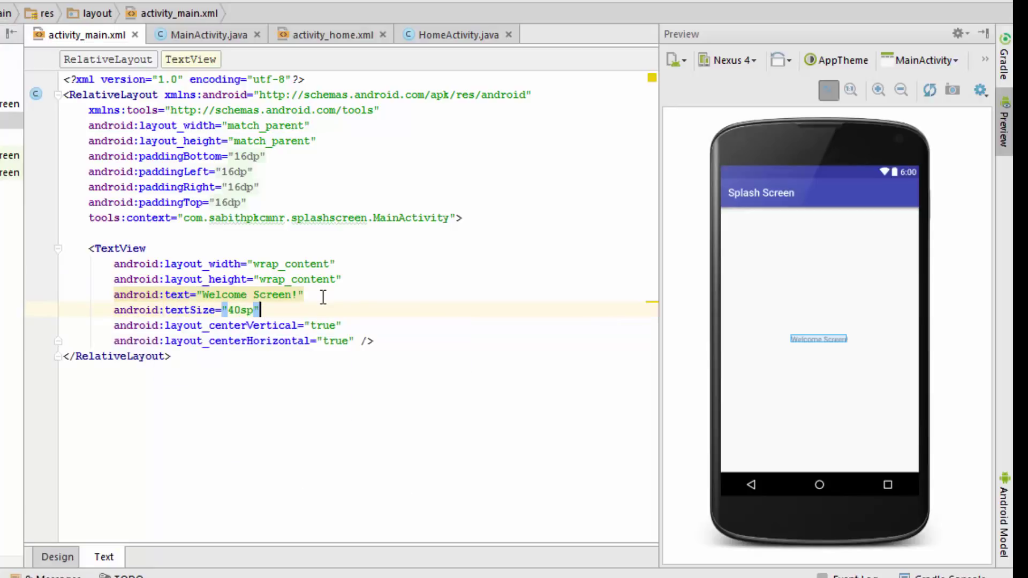
click(814, 374)
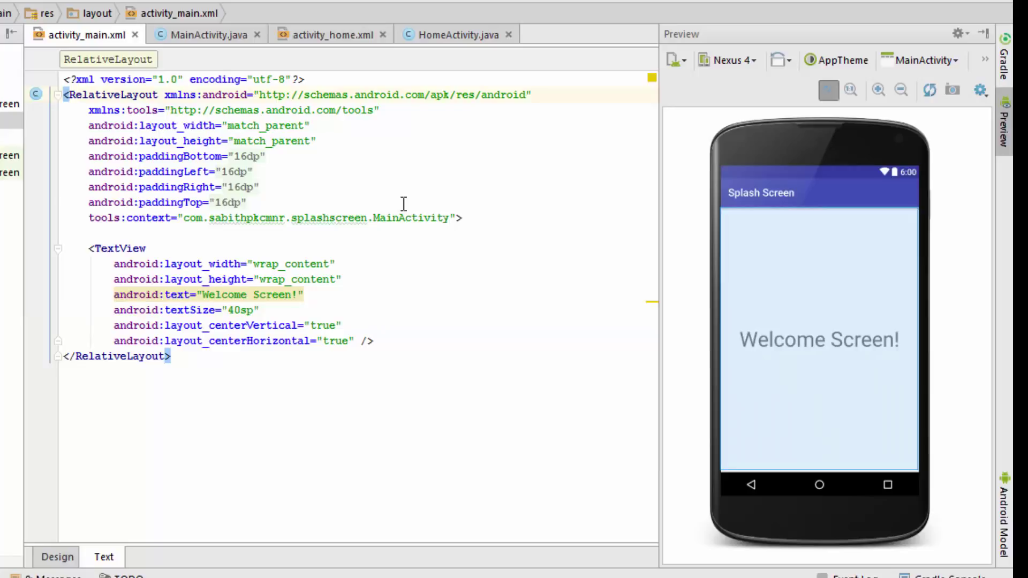
click(378, 191)
key(Down)
key(Down)
key(Up)
key(End)
key(Return)
text(android:)
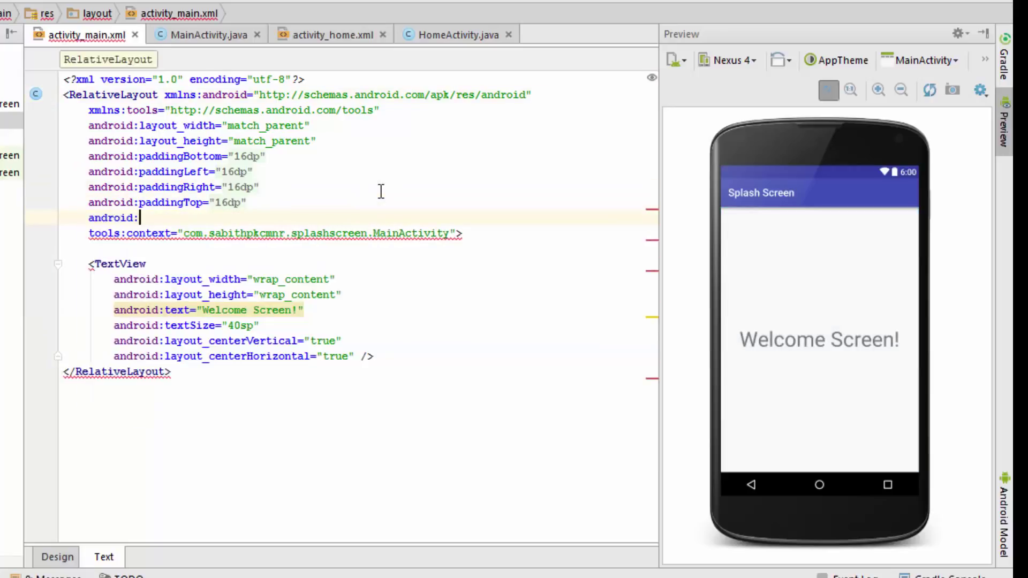
text(back)
key(Return)
key(Escape)
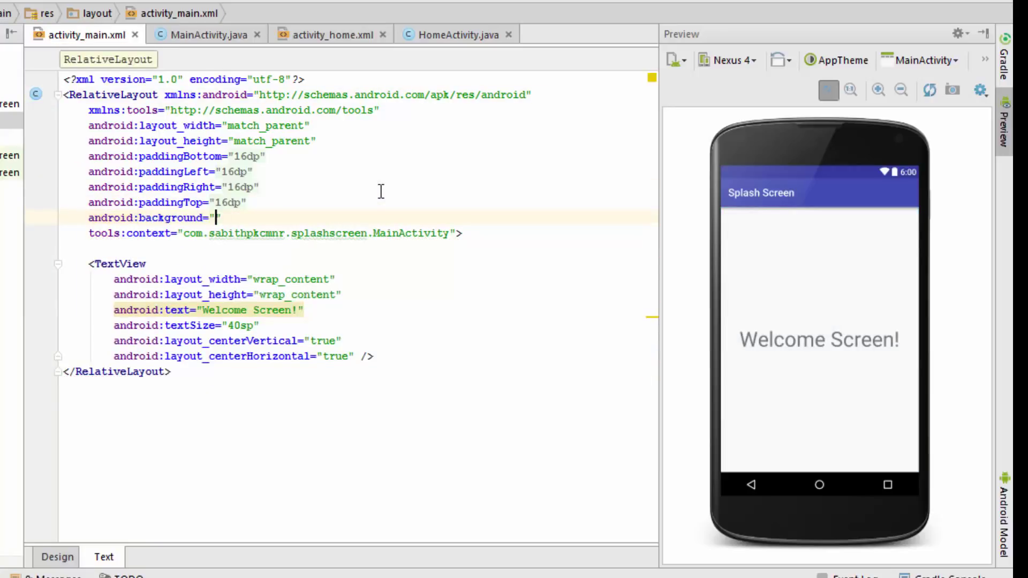
text(lor/)
text(pri)
key(Return)
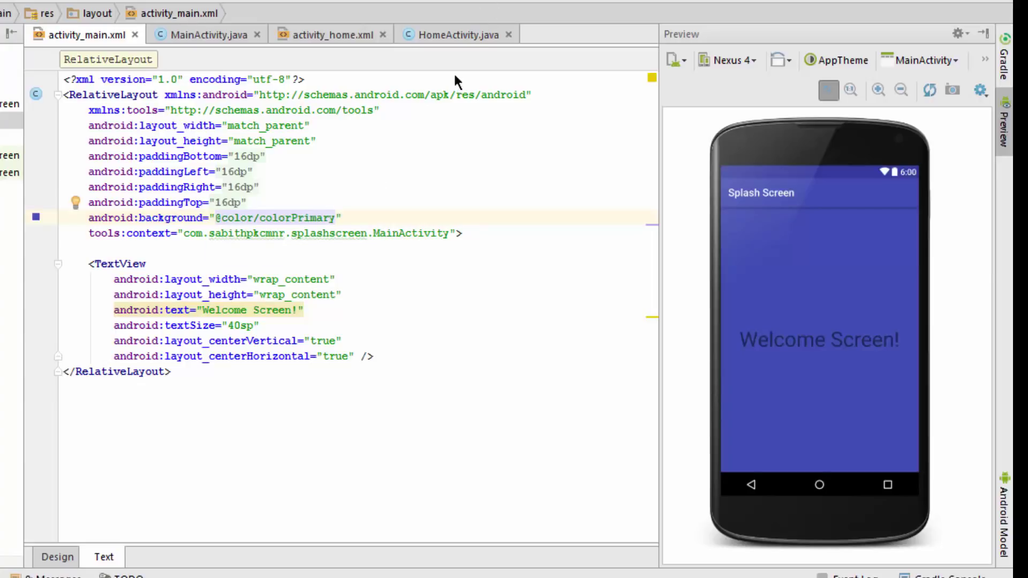
Give the TextView white text with android:textColor="#ffffff".
click(323, 323)
key(Return)
text(android:textC)
key(Return)
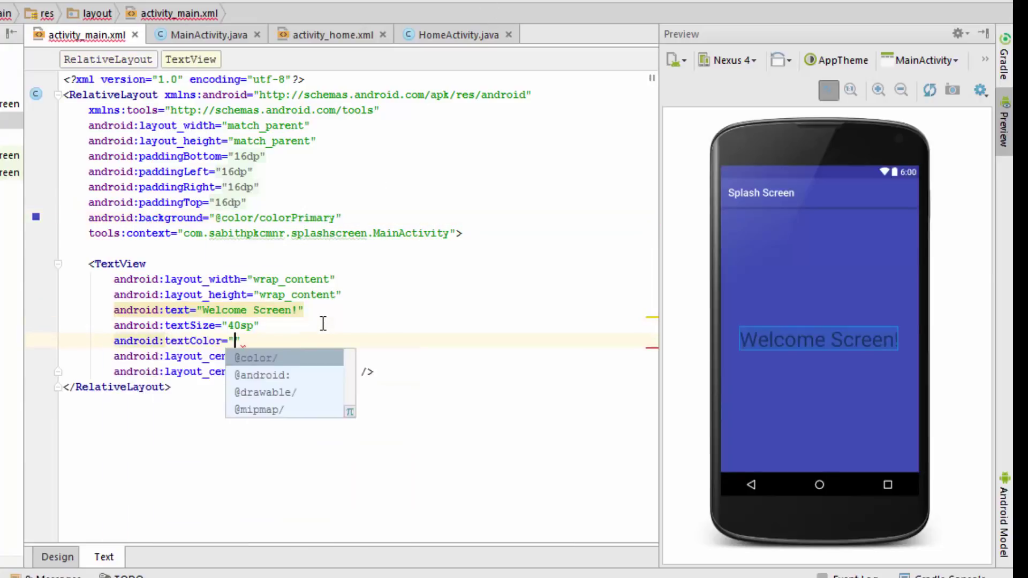
text(#ffffff)
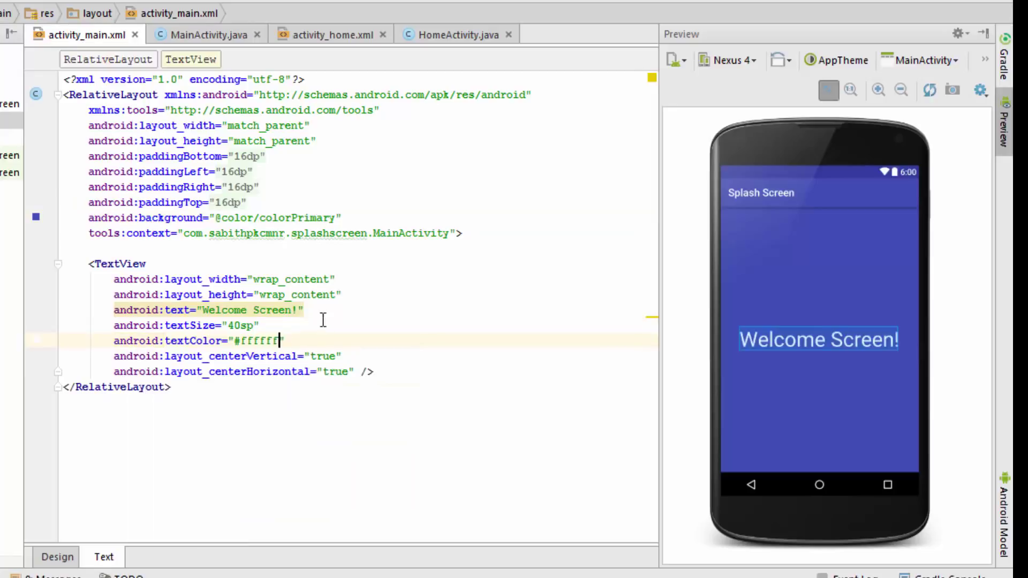
click(374, 406)
Add a match_parent TextView reading 'Second / Home Activity Started' to activity_home.xml.
click(344, 40)
click(478, 223)
key(Return)
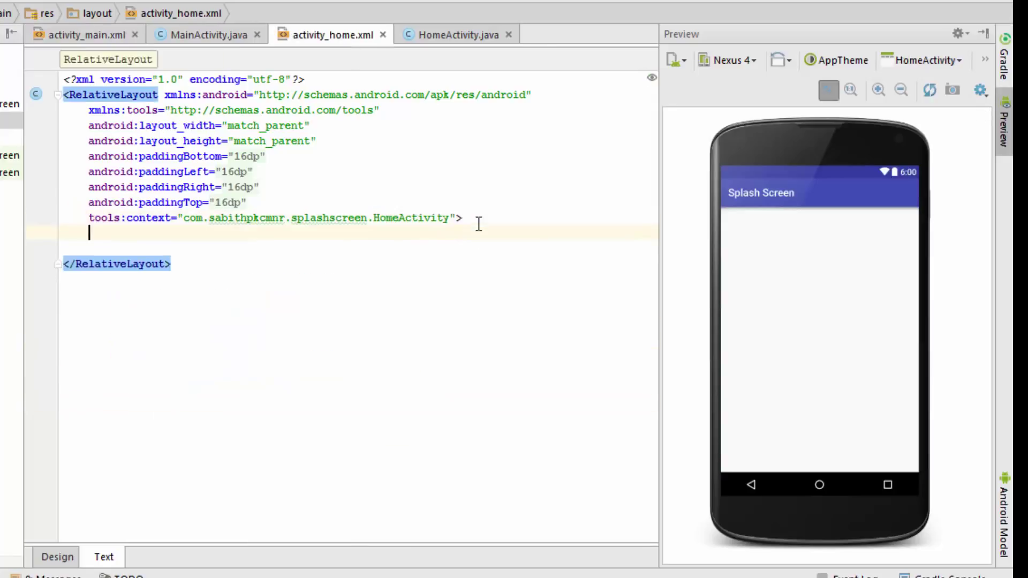
key(Return)
text(<TextView)
key(Return)
text(match_parent)
key(Return)
text(match_parent)
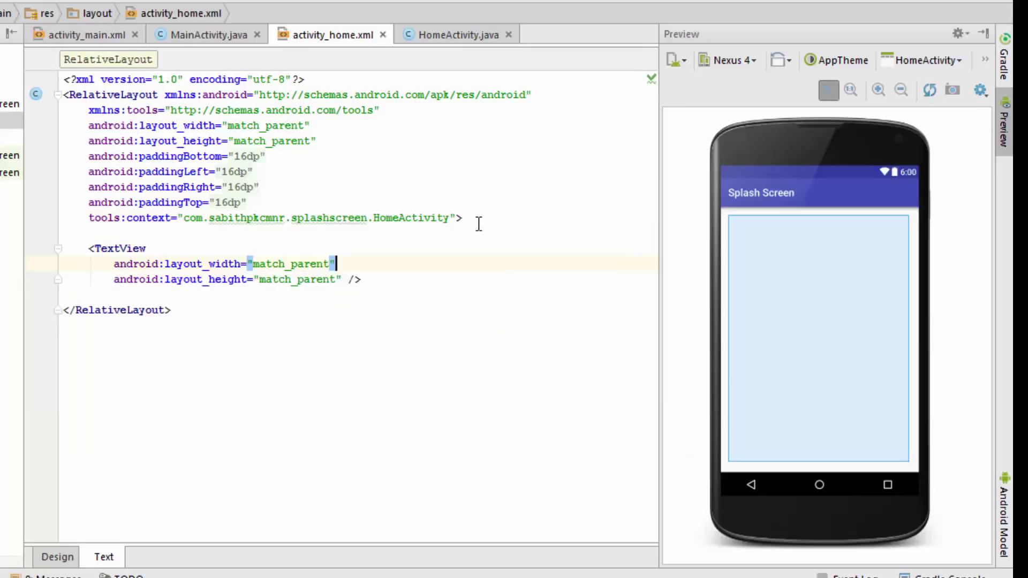
key(Return)
text(android:te)
key(Return)
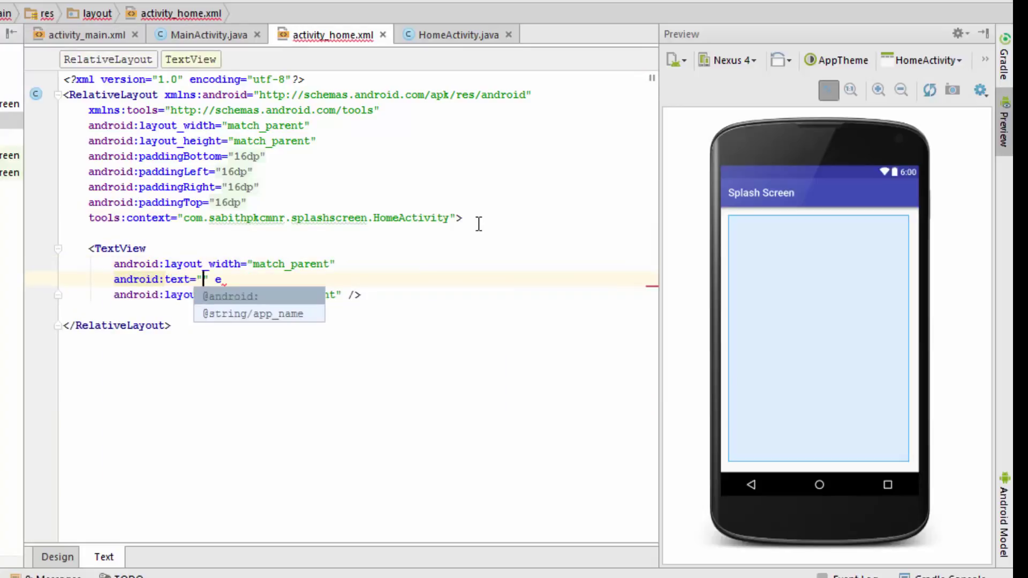
text(Second / Home Activity Started)
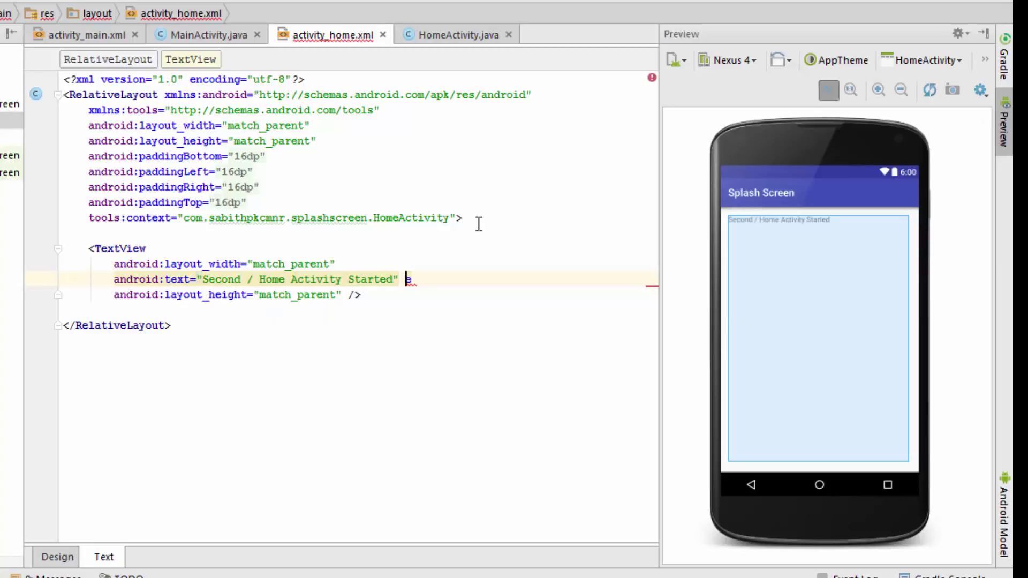
key(BackSpace)
key(BackSpace)
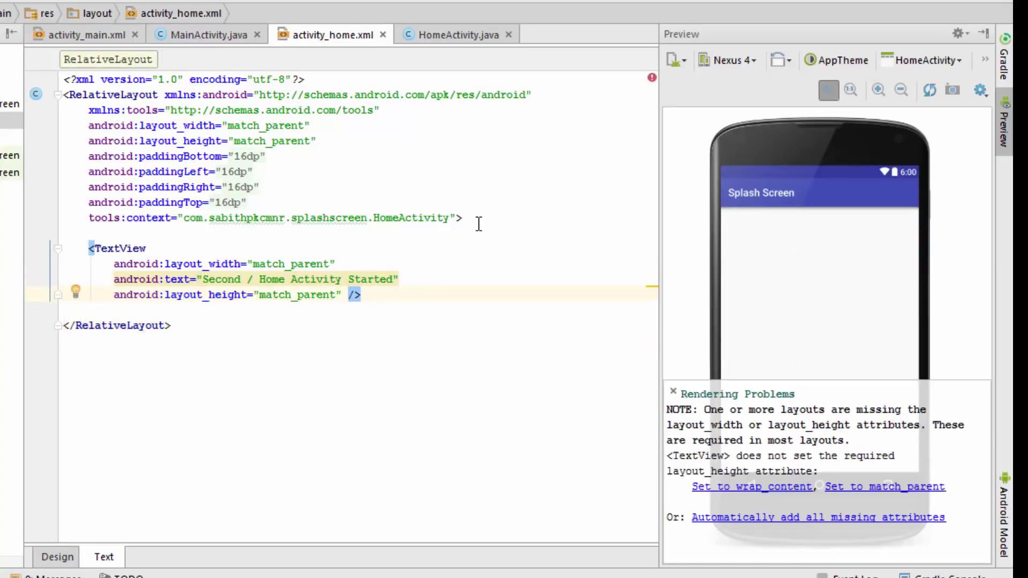
Give the TextView a 30sp text size and center gravity.
click(436, 278)
key(Return)
click(57, 556)
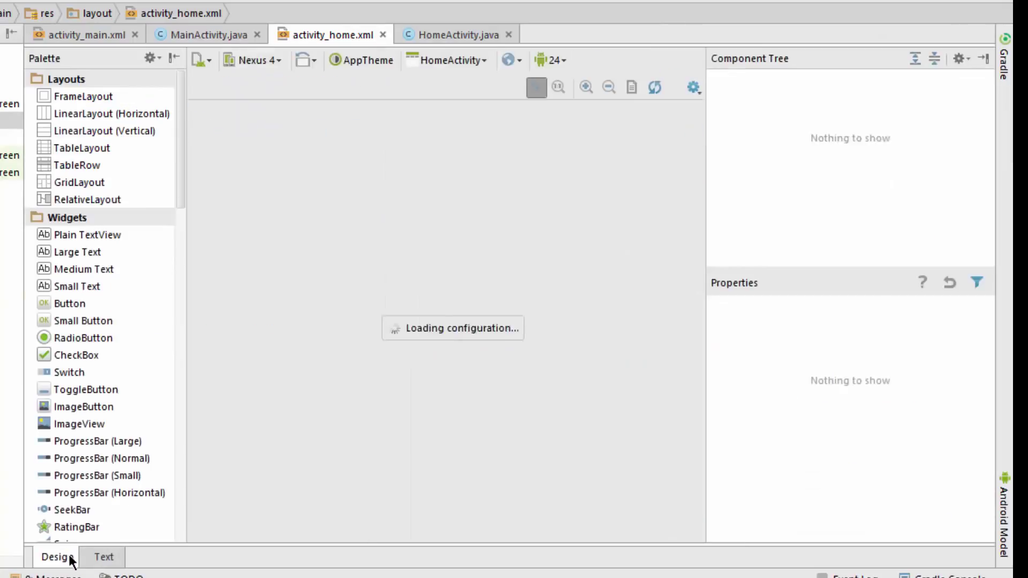
click(103, 556)
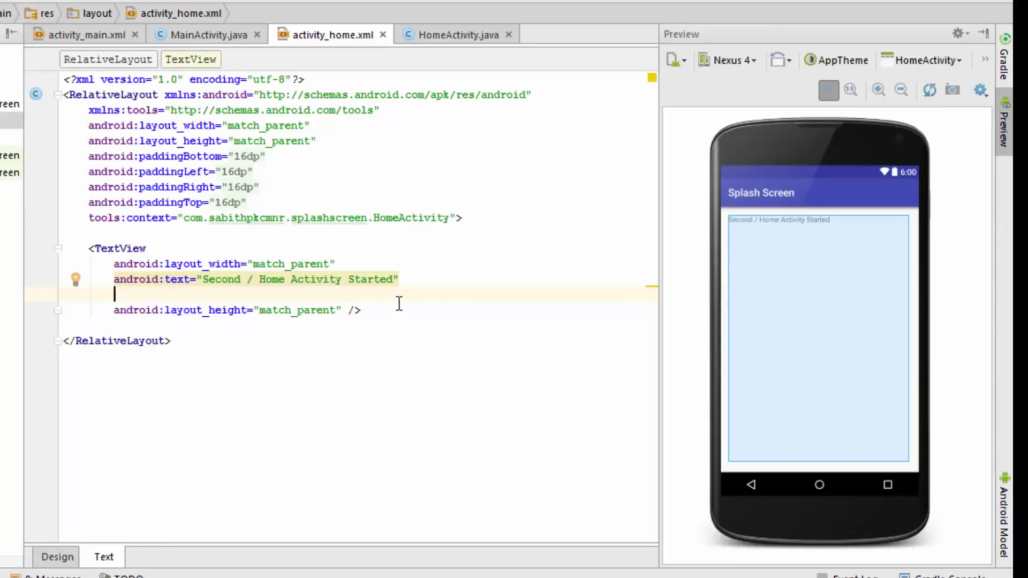
text(android:d)
key(BackSpace)
text(ts)
key(Return)
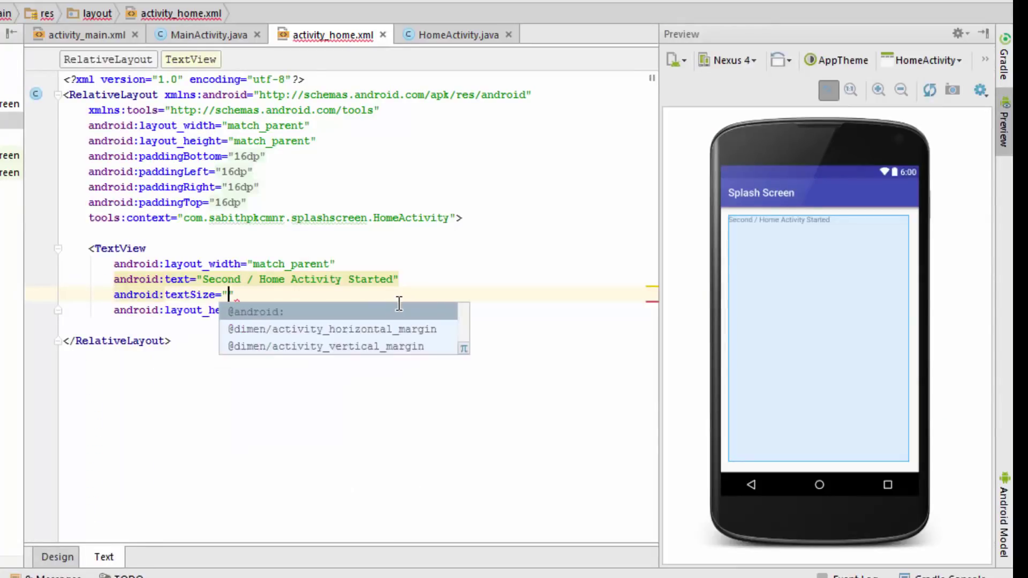
text(30s\)
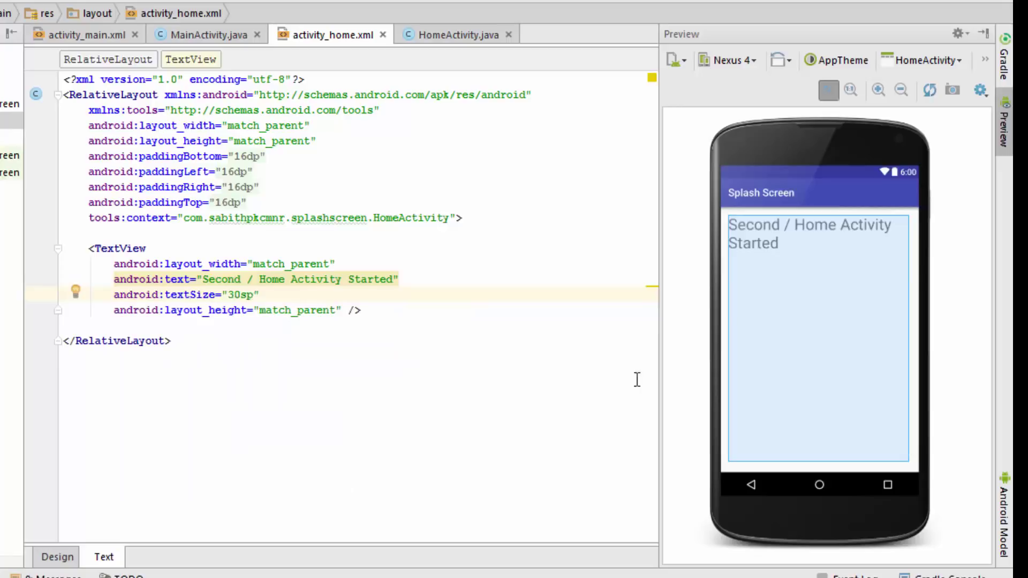
click(282, 295)
key(Return)
text(android:gra)
key(Return)
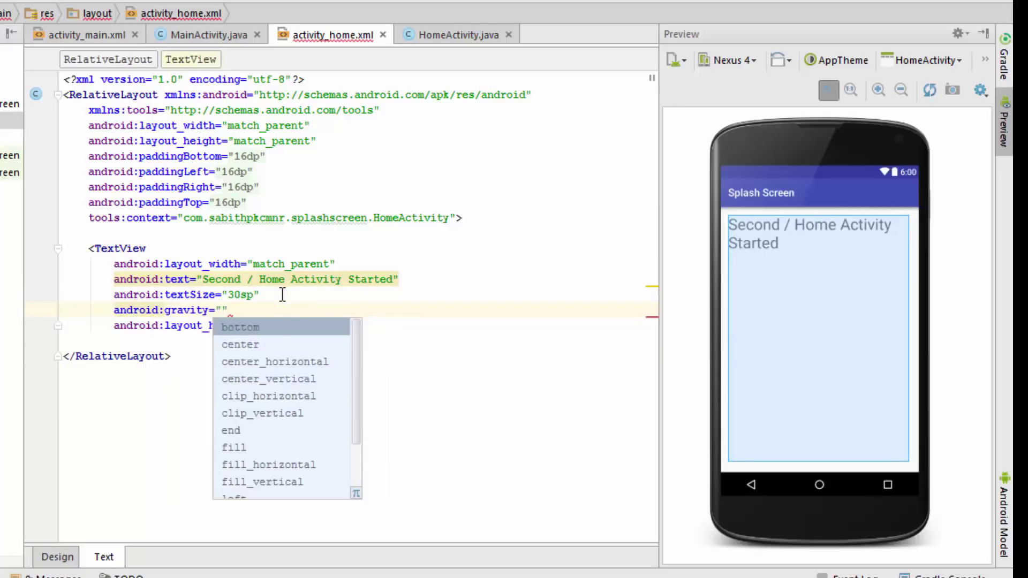